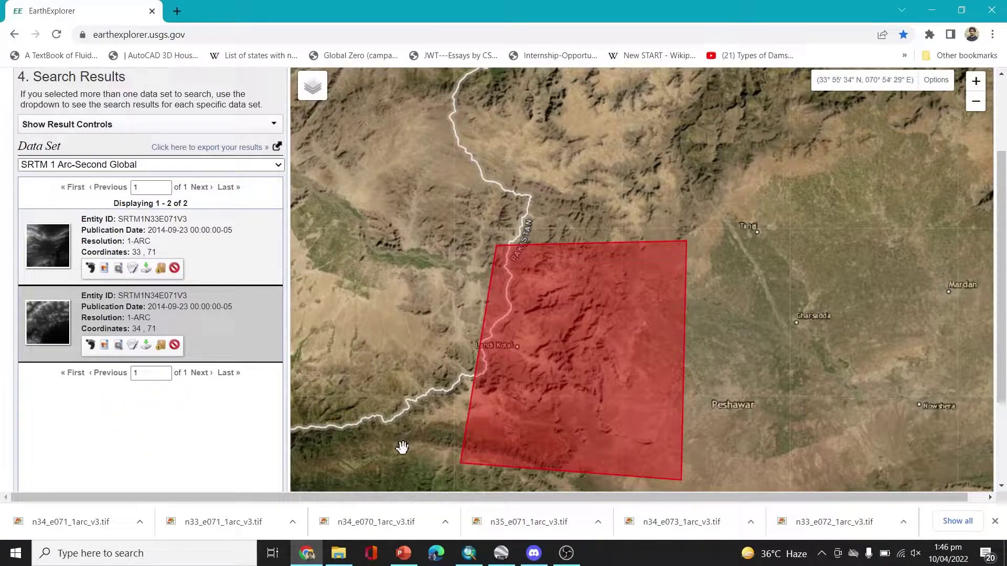
Start a new Blank Map document in ArcMap and browse for its default geodatabase location
click(469, 553)
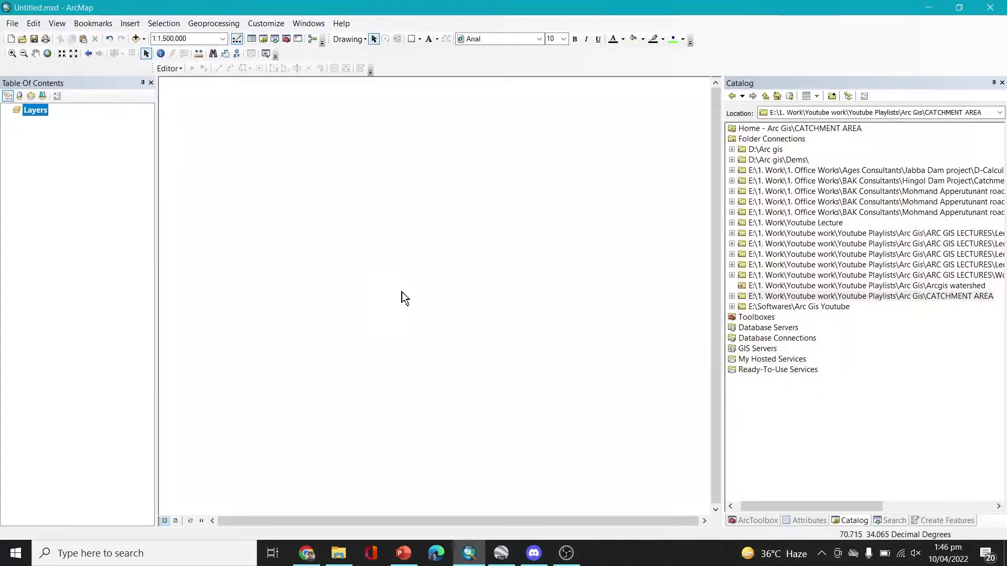
click(14, 27)
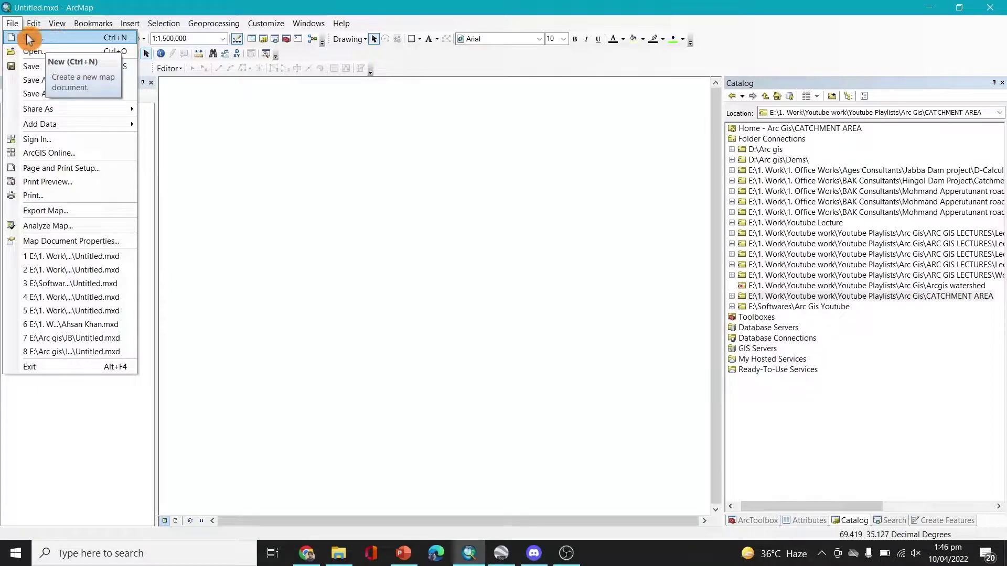
click(52, 40)
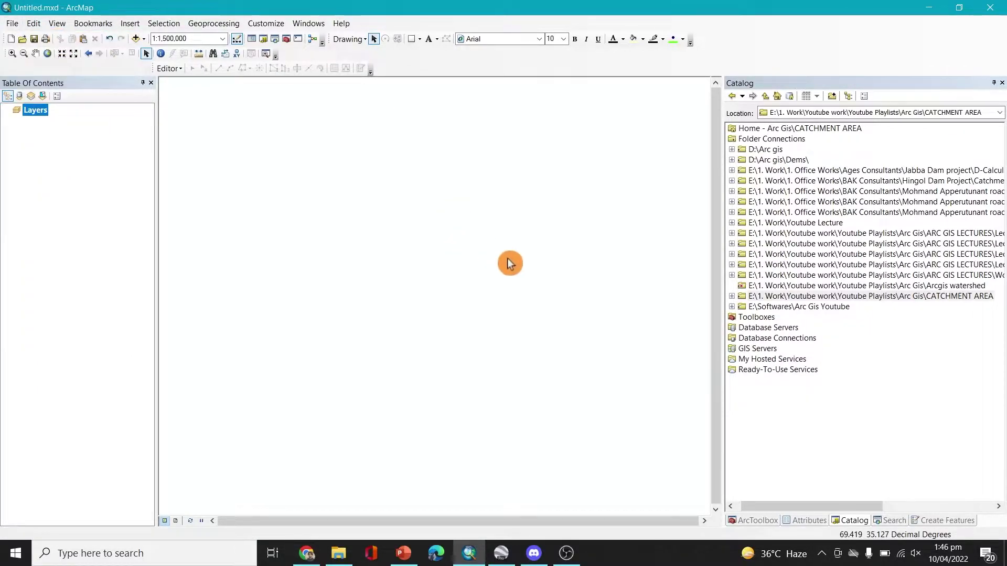
key(ctrl+n)
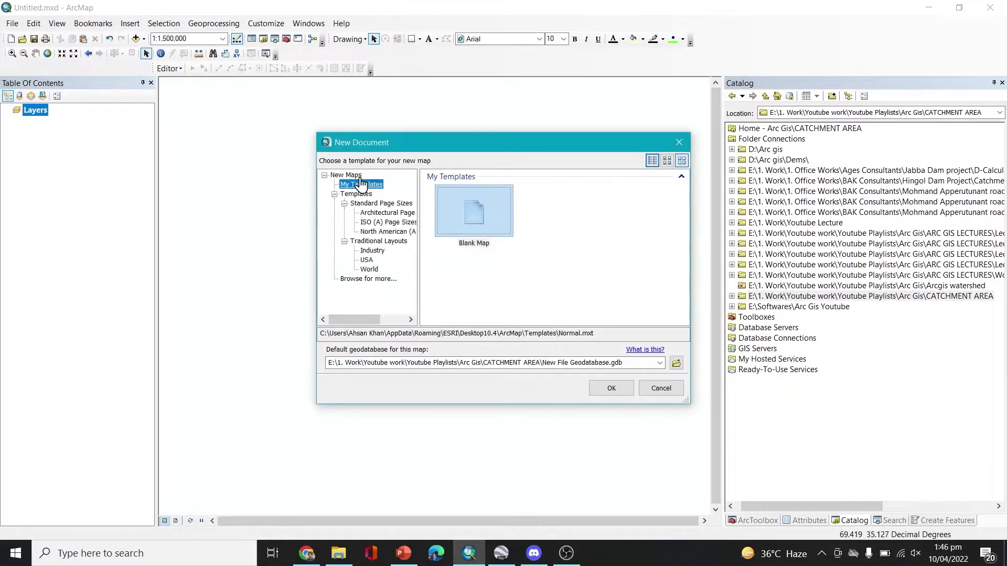
click(676, 363)
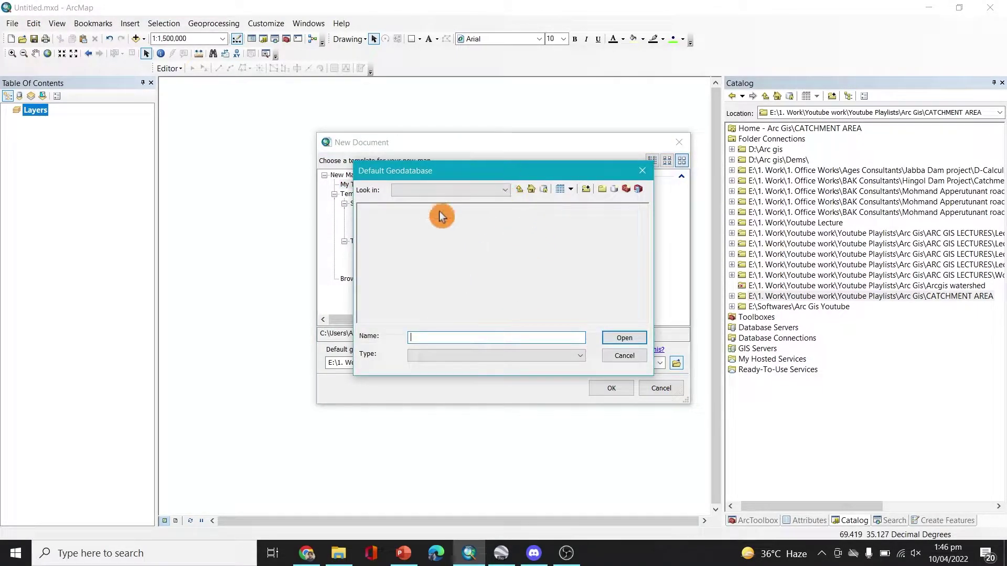
Look through the folder locations and CATCHMENT AREA items in the geodatabase browser without choosing one
click(505, 190)
click(505, 190)
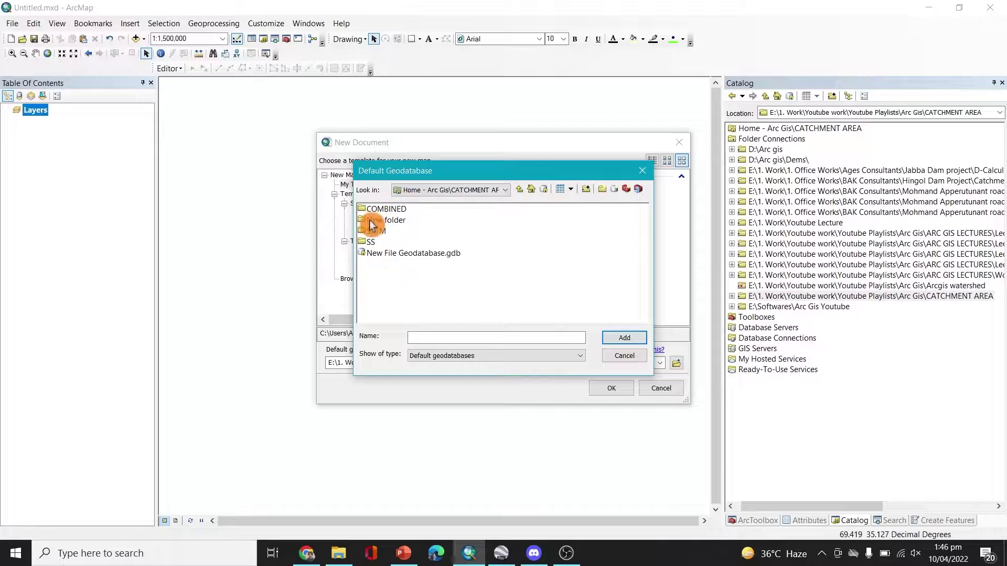
click(588, 195)
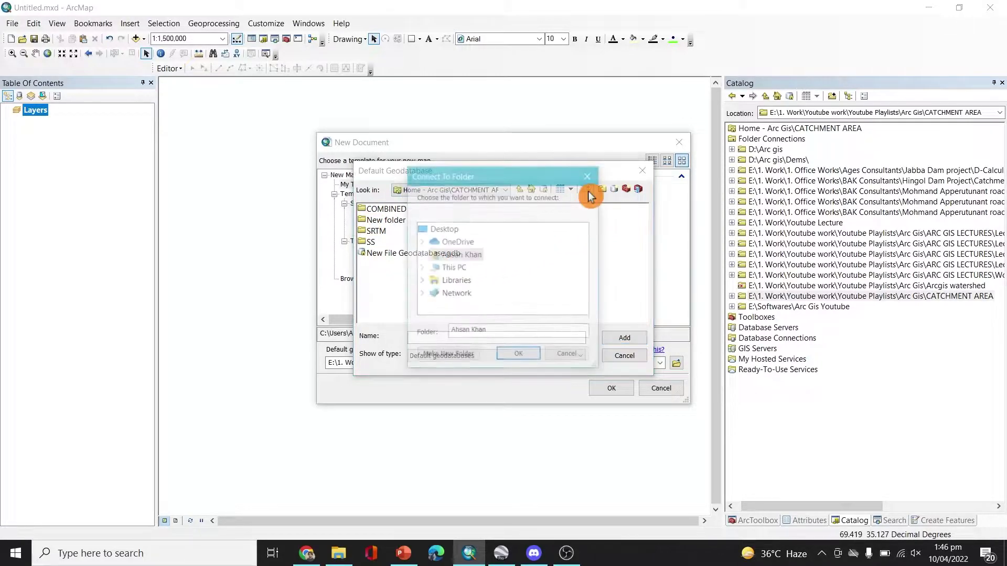
click(421, 268)
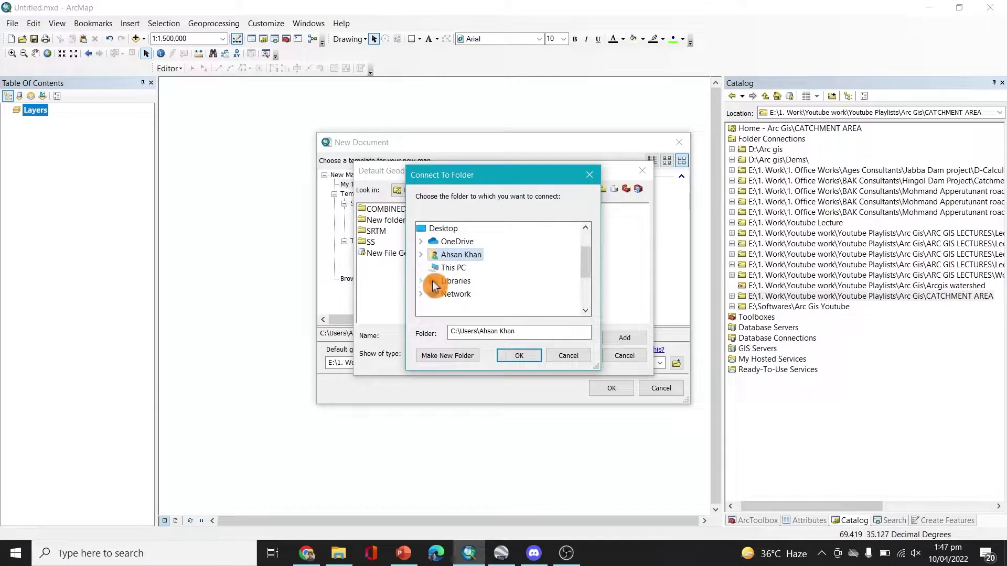
scroll(475, 273, down, 1)
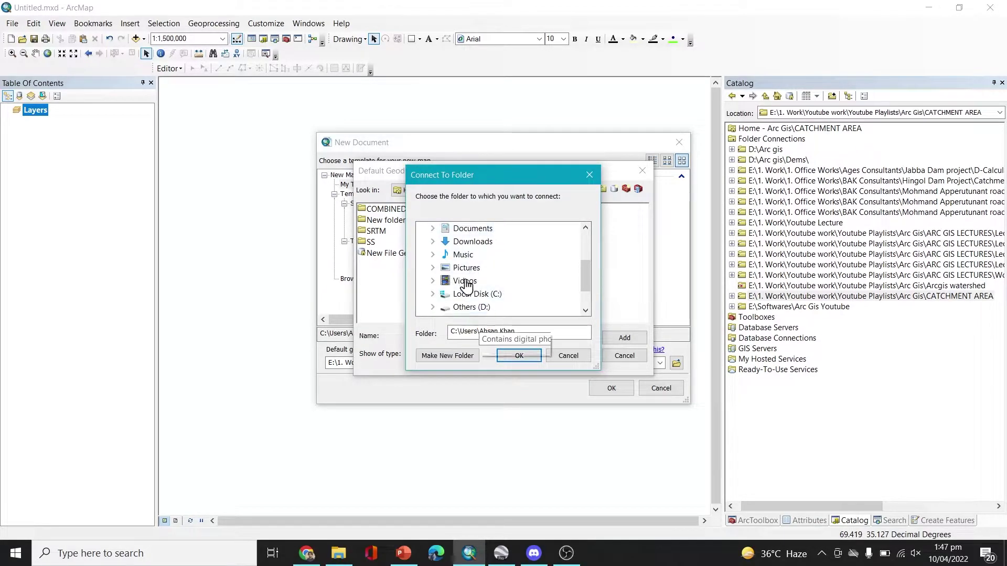
click(568, 356)
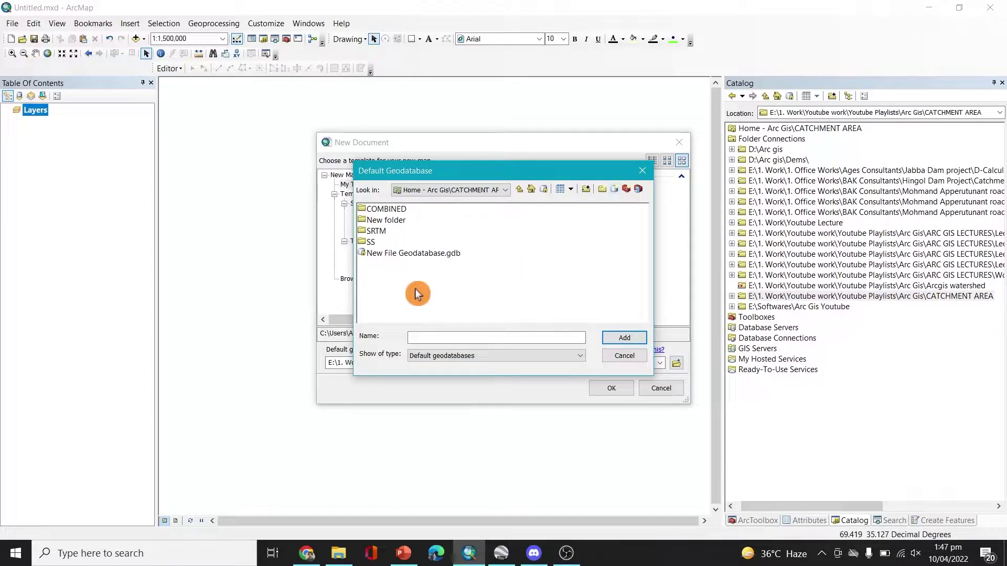
click(446, 255)
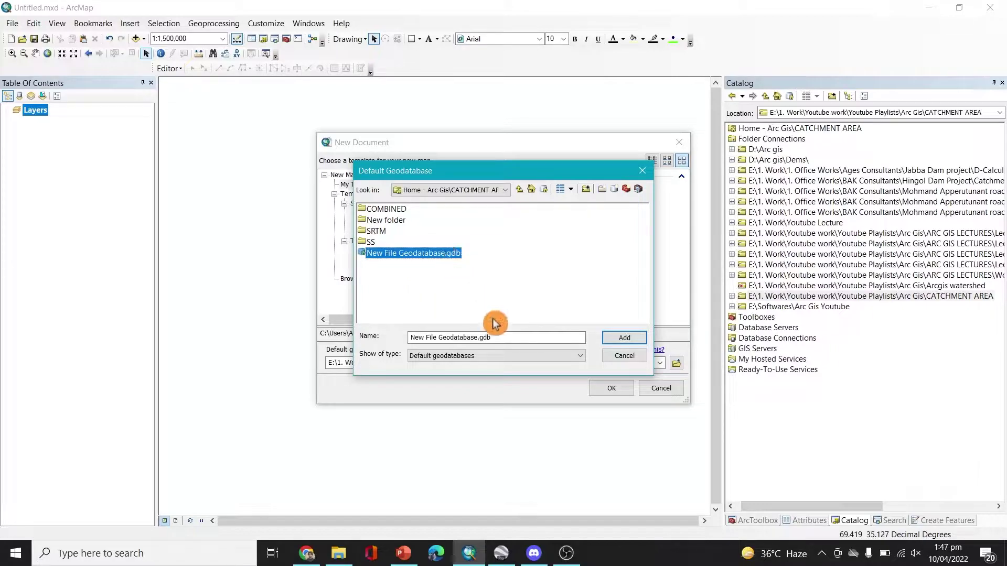
click(441, 277)
click(386, 231)
click(411, 269)
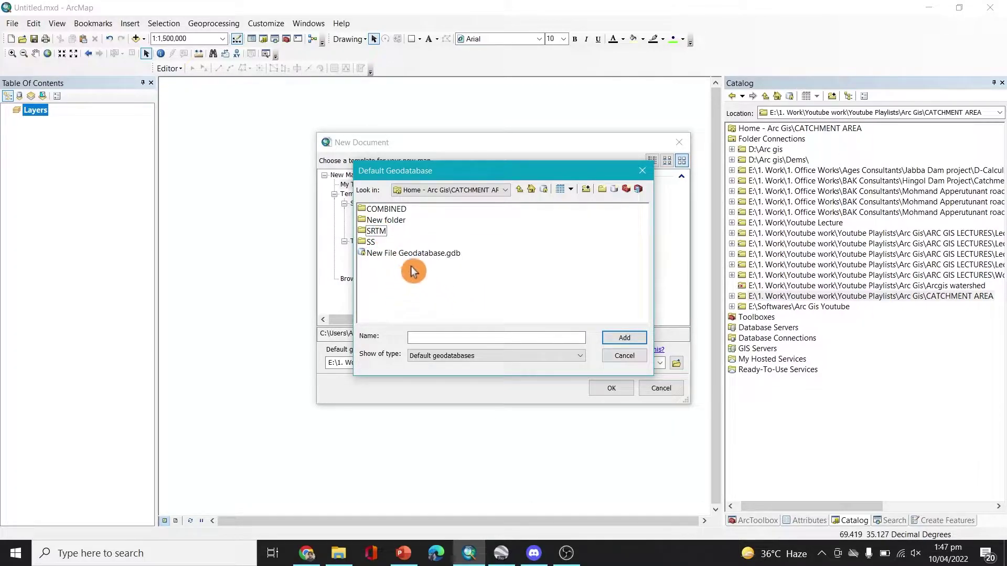
Connect the E:\Softwares\youtube folder and create a New File Geodatabase.gdb in it
click(505, 192)
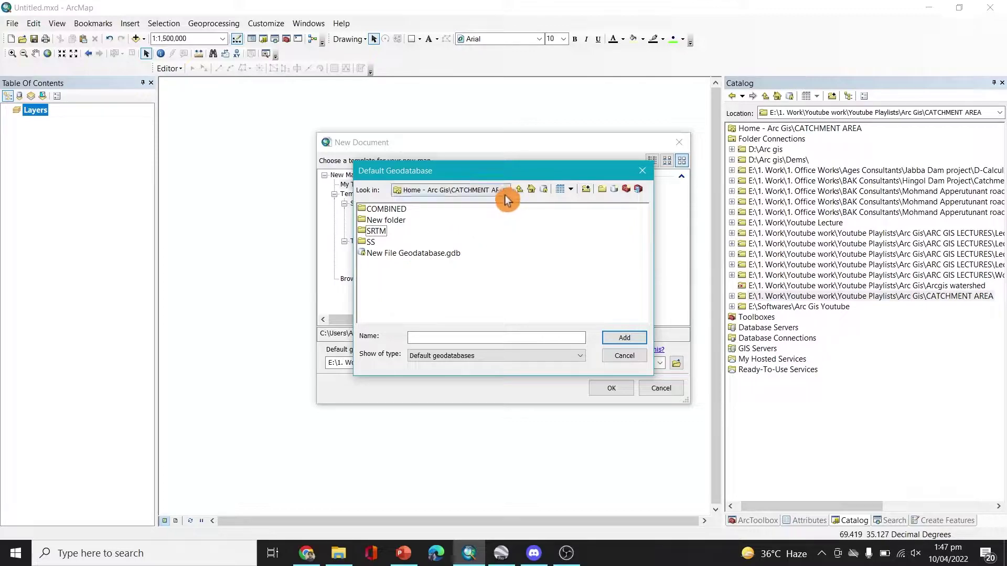
click(585, 189)
click(421, 267)
scroll(457, 273, down, 3)
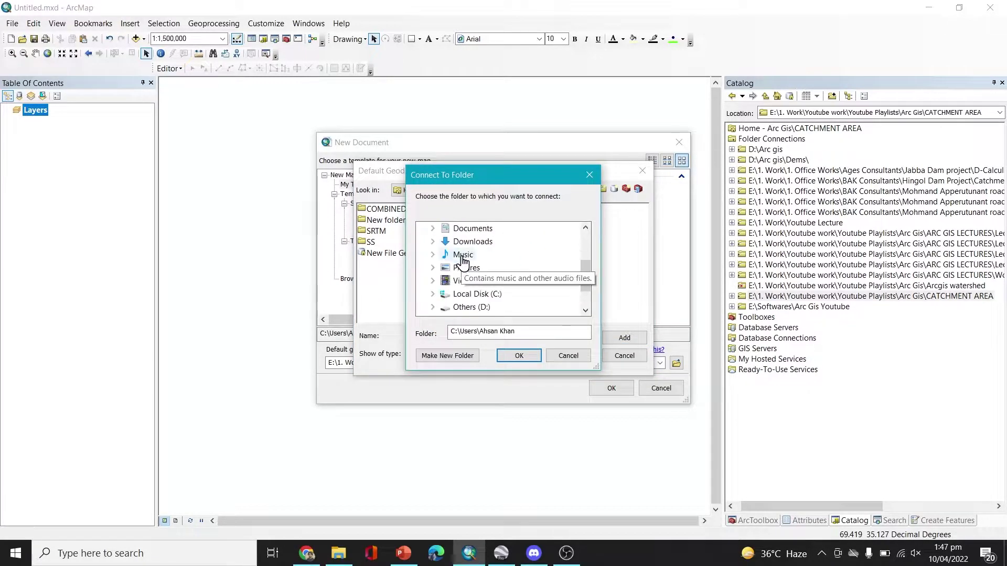
click(433, 282)
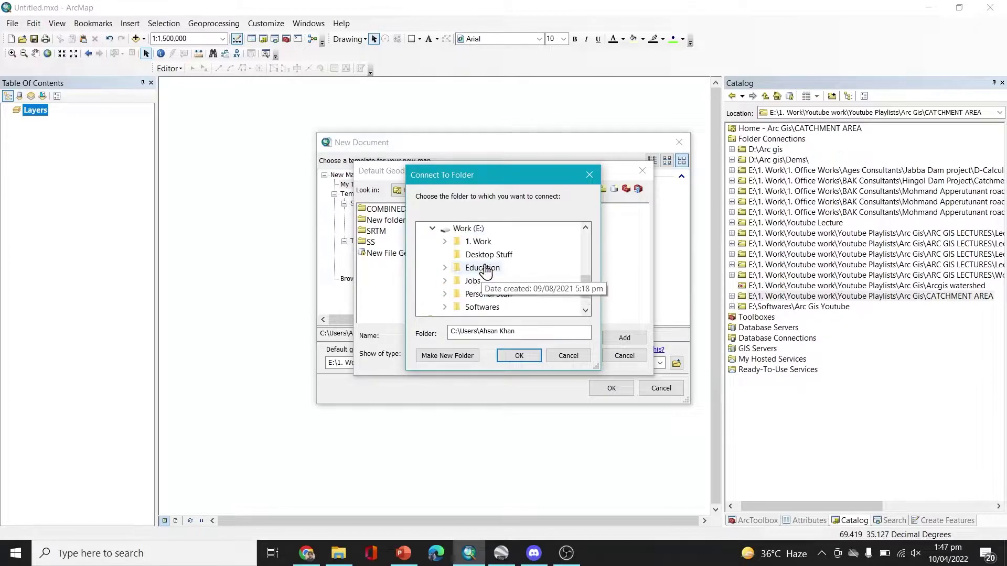
click(482, 281)
click(485, 260)
click(518, 356)
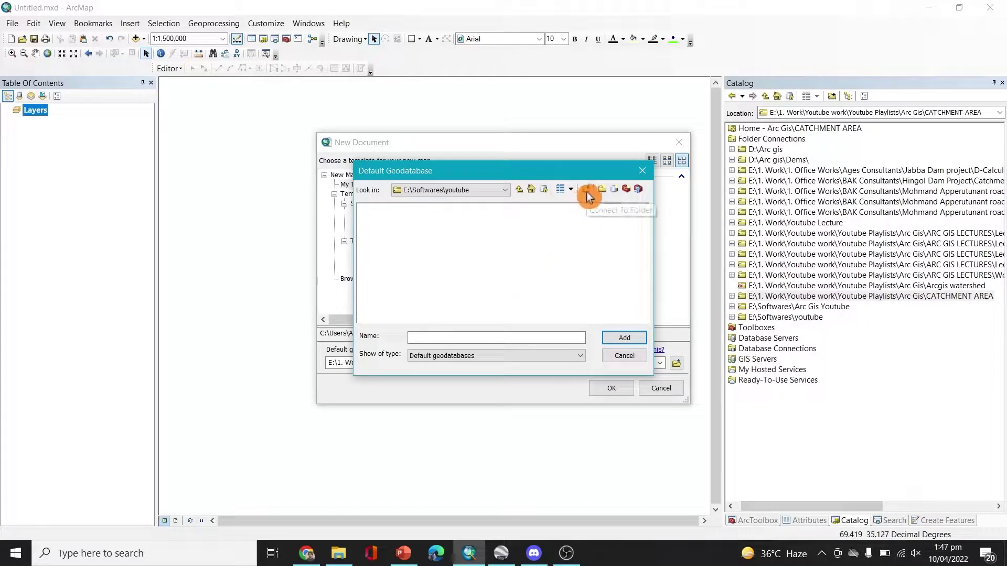
click(615, 193)
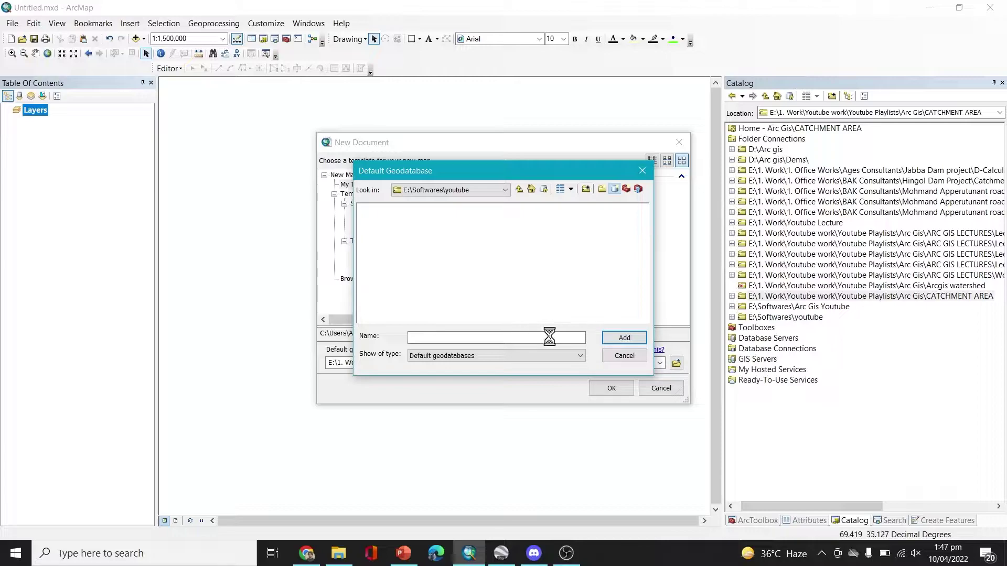
Make the new geodatabase the default, open the blank map, and save the old Untitled.mxd
click(624, 337)
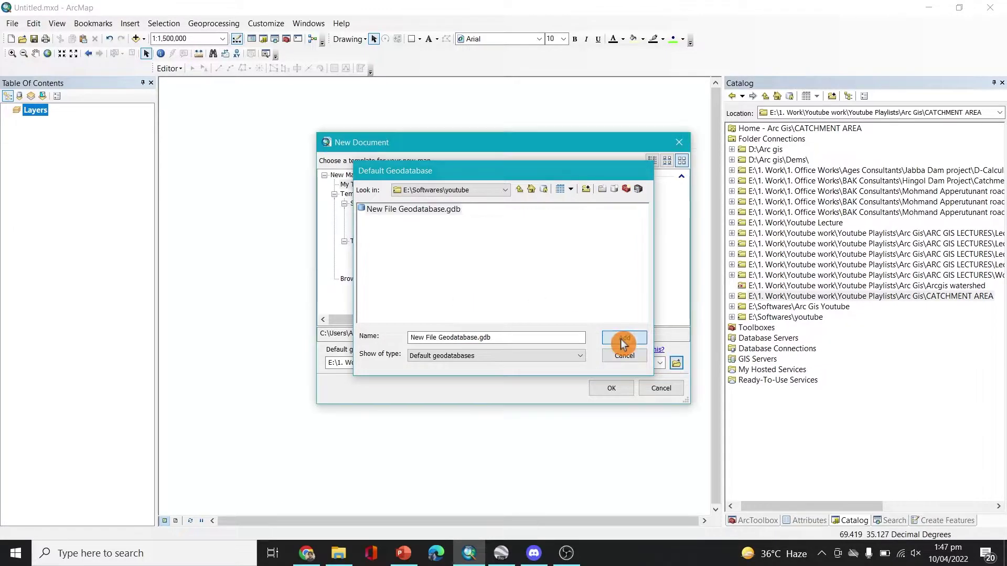
click(611, 388)
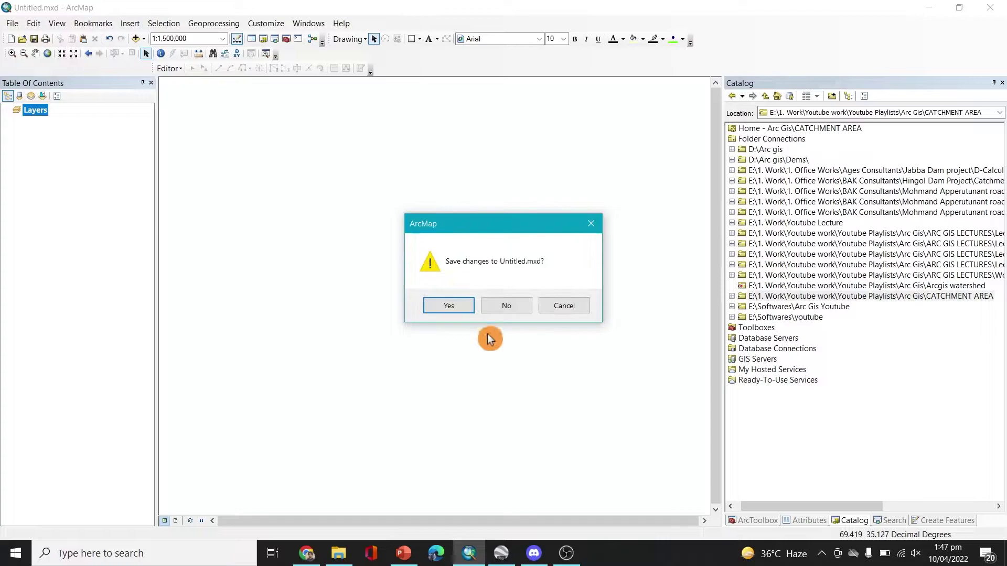
click(464, 309)
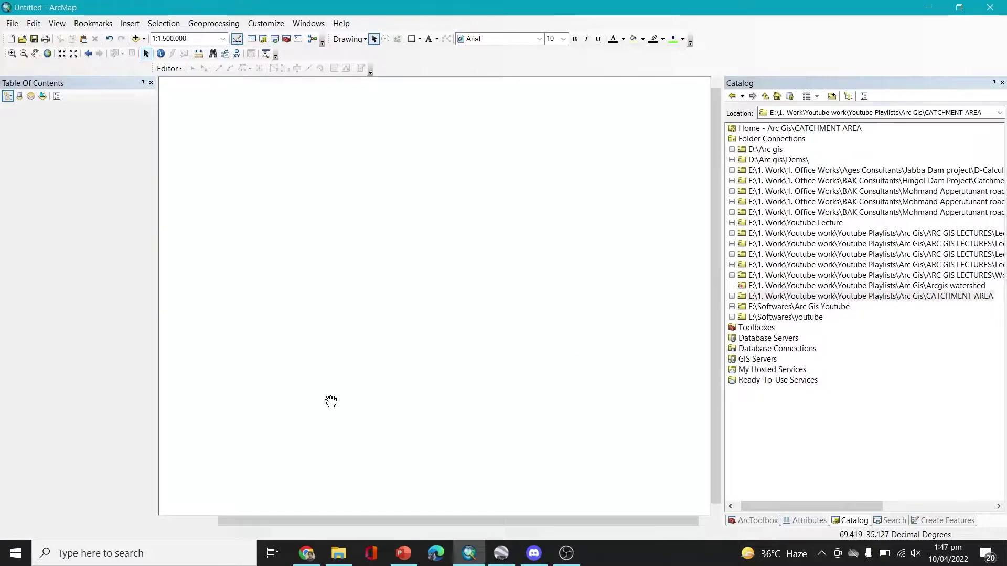
click(752, 422)
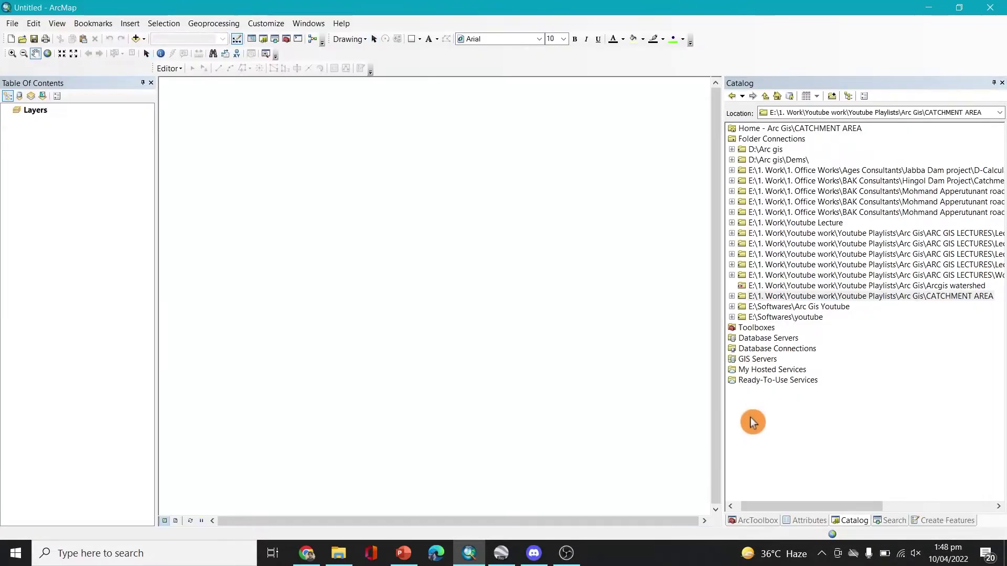
drag(719, 294, 714, 321)
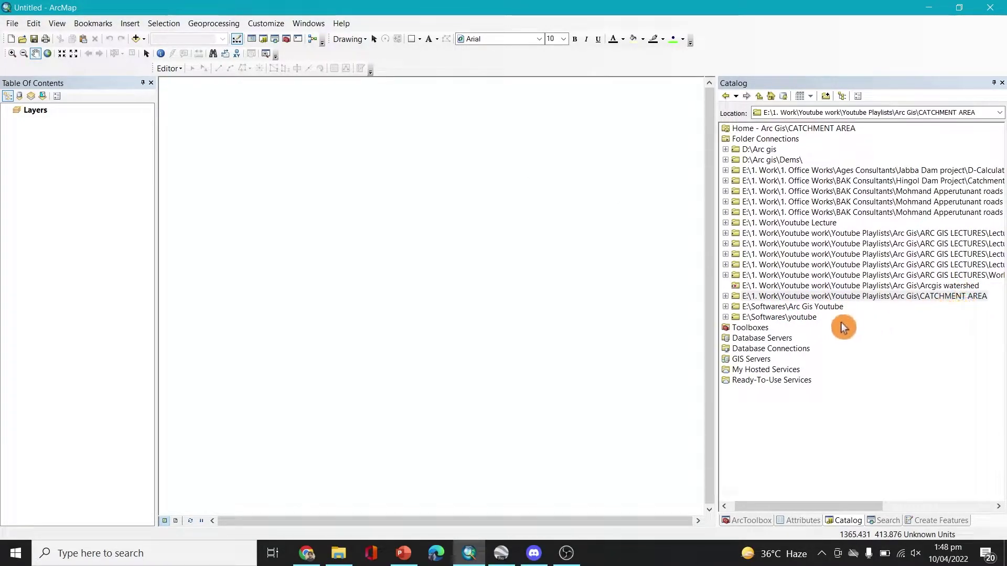
Expand the youtube connection to show New File Geodatabase.gdb and narrow the Catalog panel
click(803, 319)
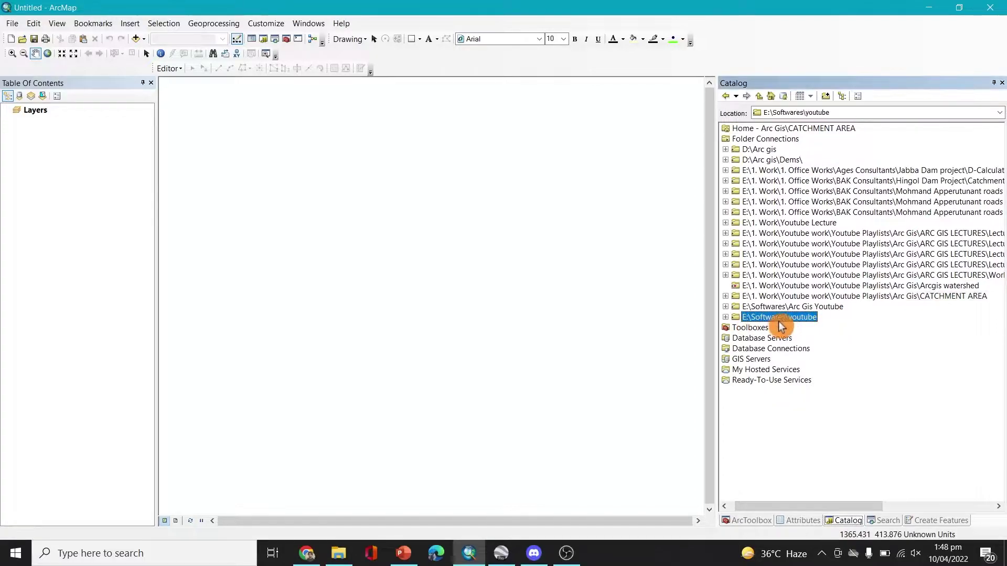
drag(709, 381, 730, 324)
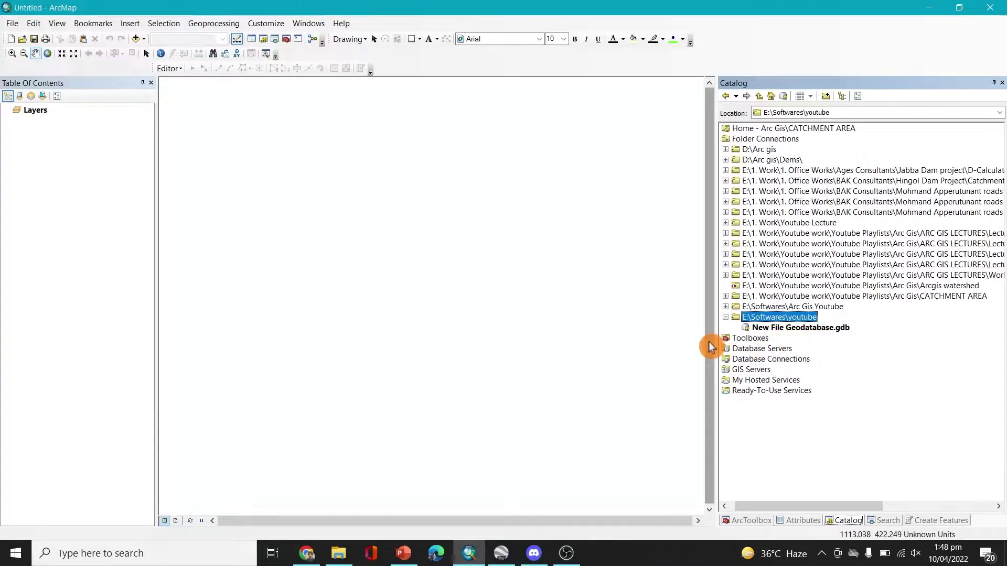
drag(851, 324, 883, 323)
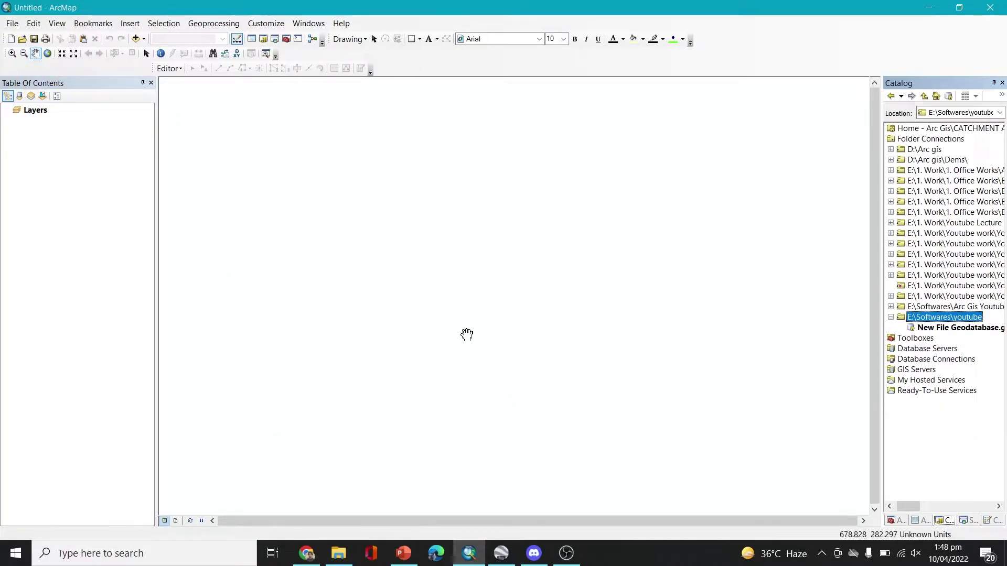
Drag both SRTM .tif tiles from CATCHMENT AREA\SRTM in File Explorer onto the ArcMap map
click(339, 553)
double_click(208, 99)
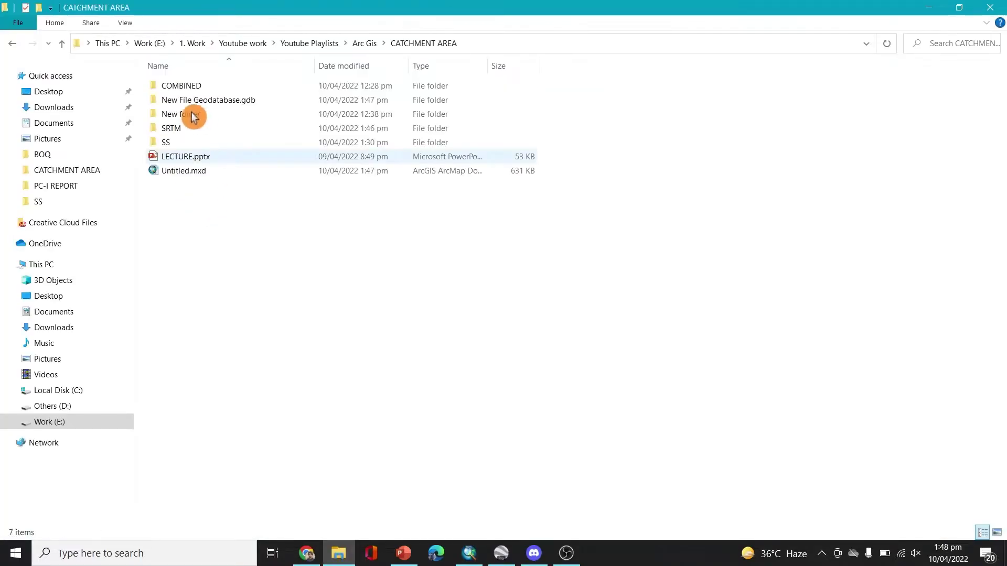
double_click(190, 130)
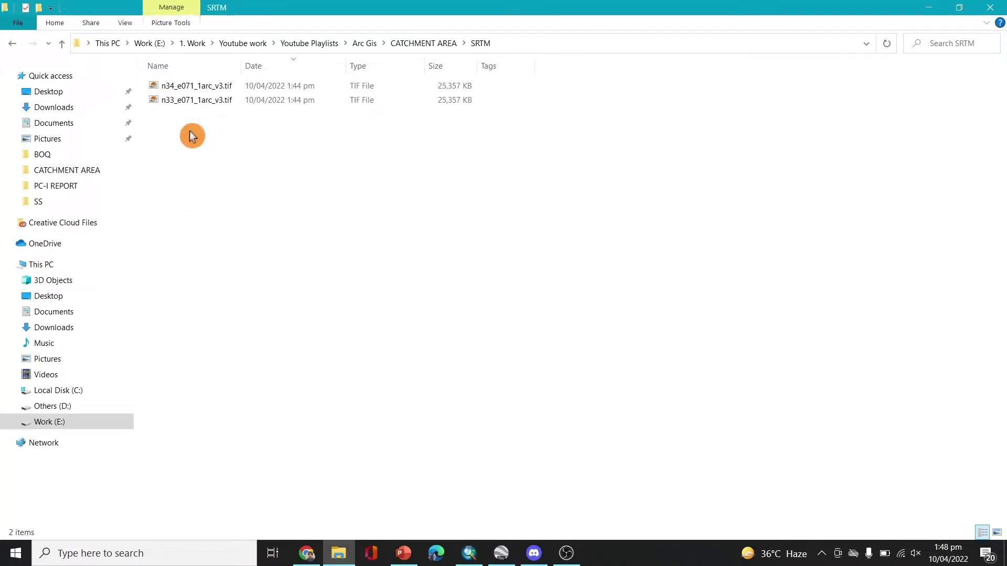
drag(193, 126, 430, 357)
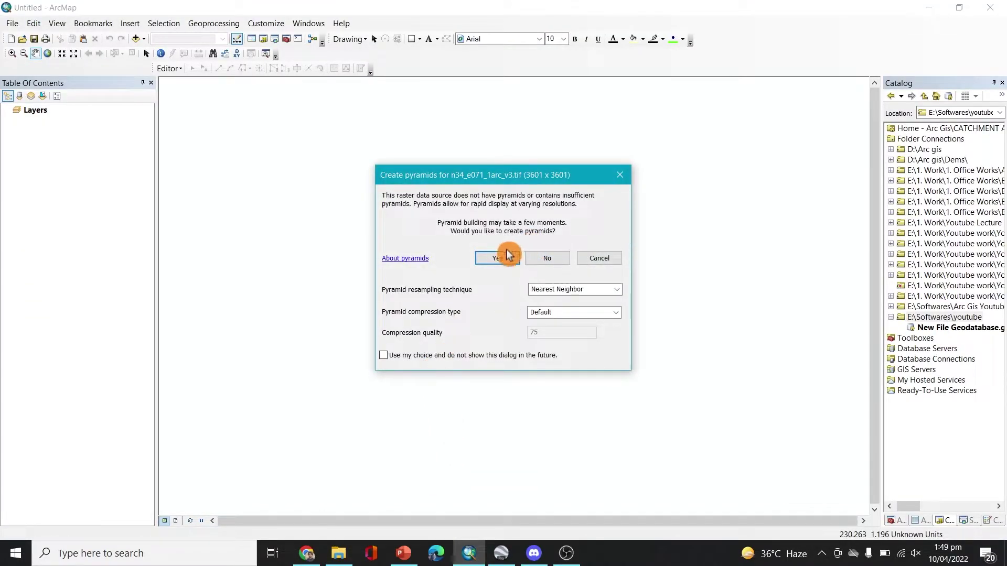
Build pyramids for the n34_e071 and n33_e071 tiles, close Google Earth, and zoom to 1:2,000,000
click(497, 258)
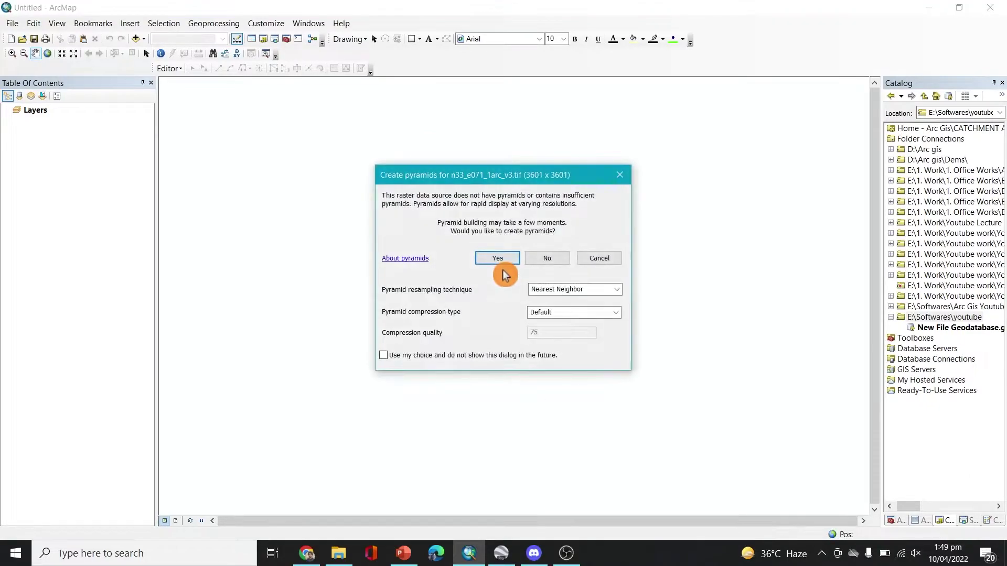
click(505, 259)
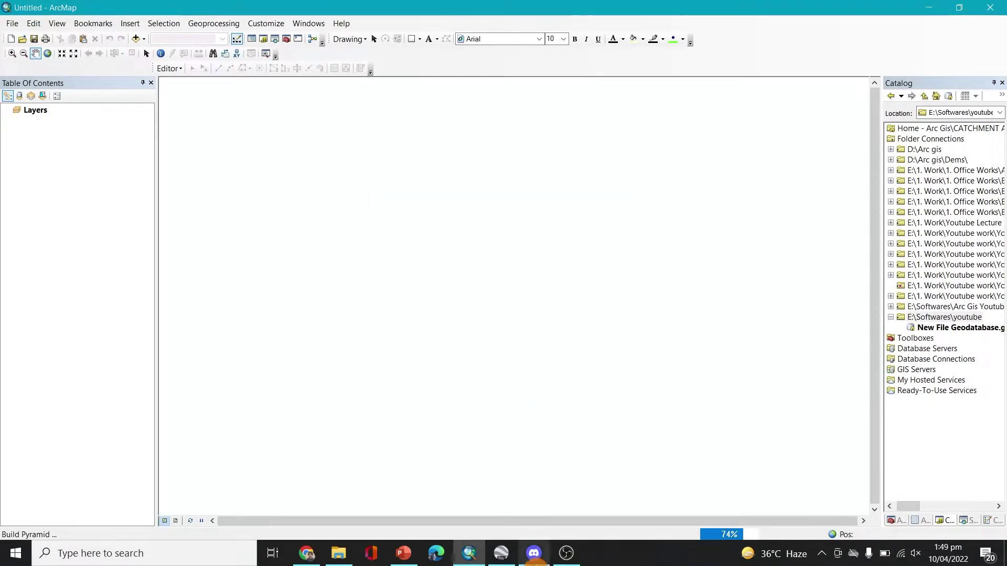
click(502, 560)
click(990, 7)
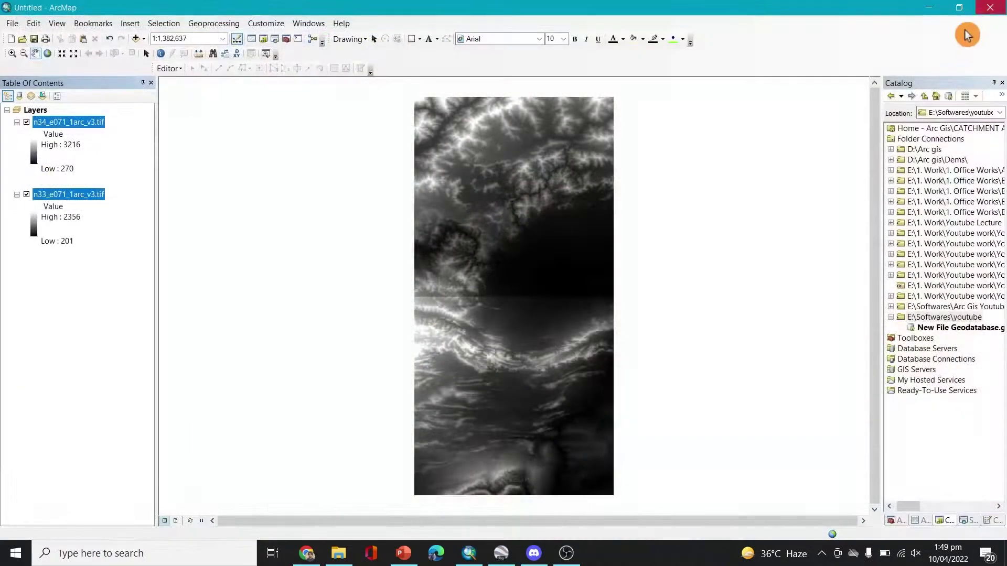
scroll(341, 281, up, 3)
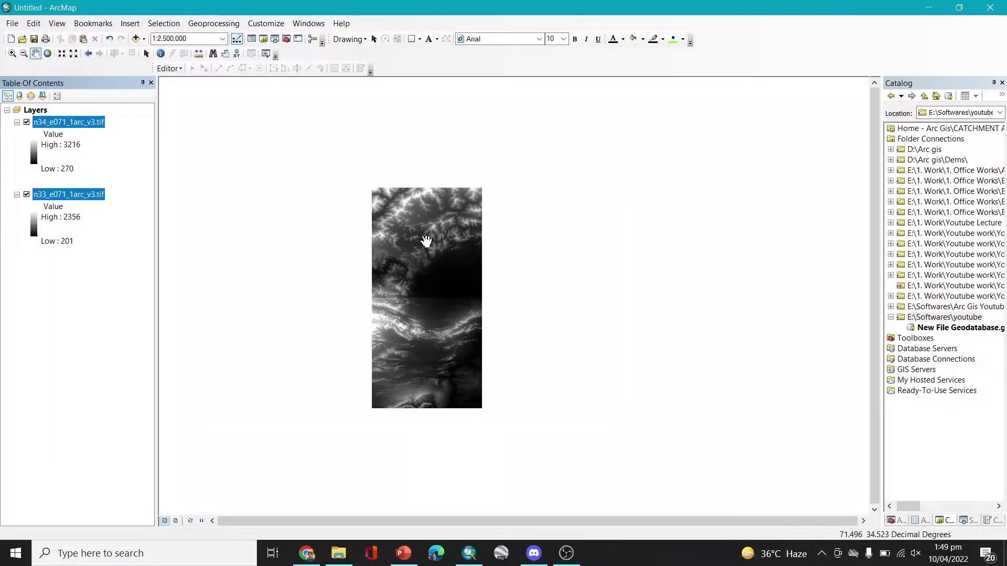
scroll(418, 312, down, 1)
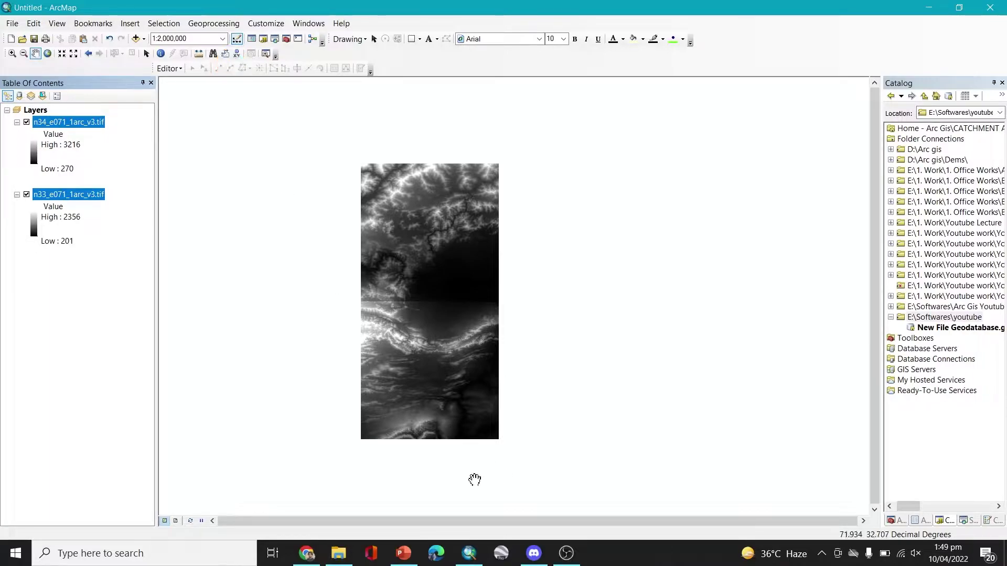
Set up Go To XY in Degrees Minutes Seconds and bring up the Location Coordinates slide
click(236, 54)
drag(236, 100, 275, 137)
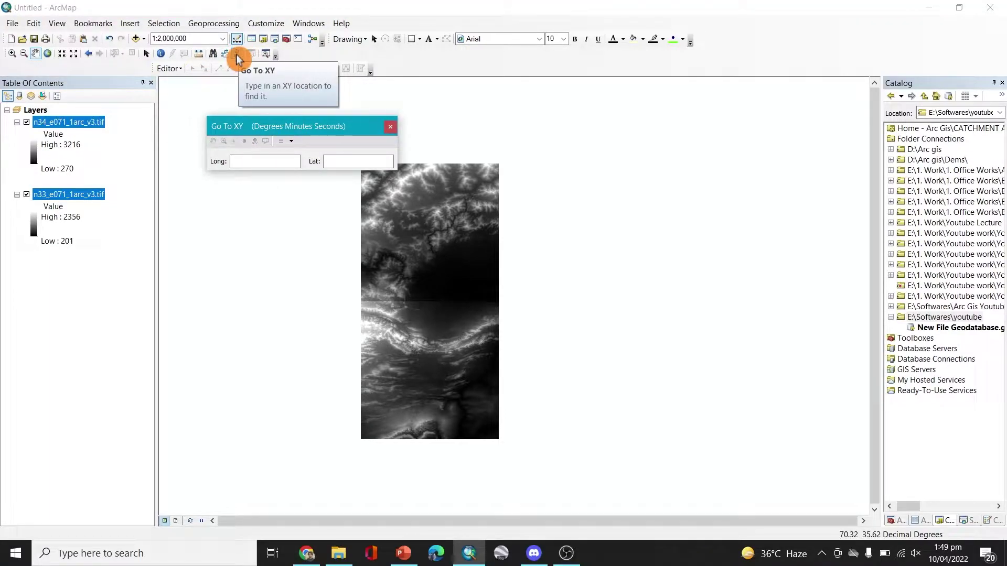
click(291, 141)
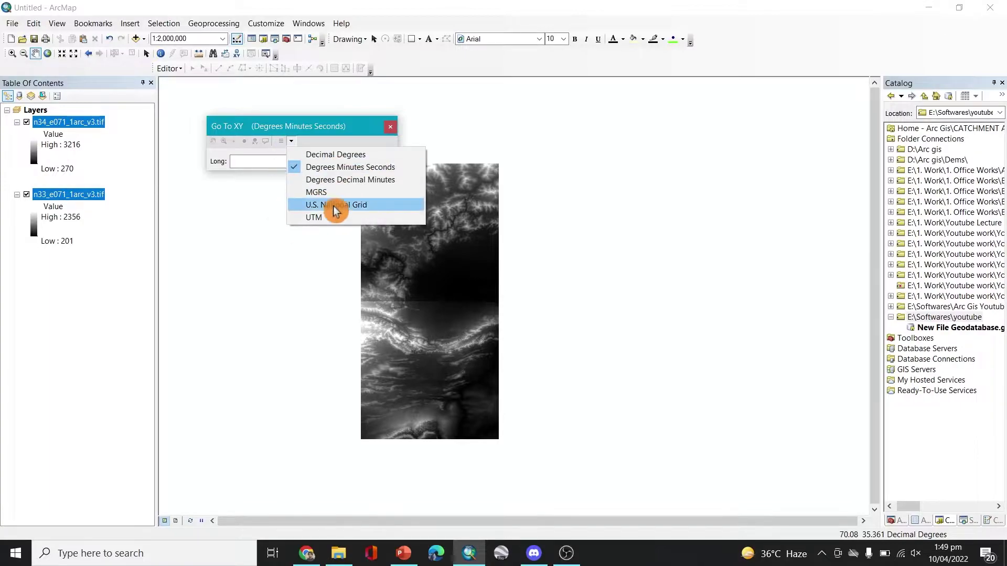
click(349, 144)
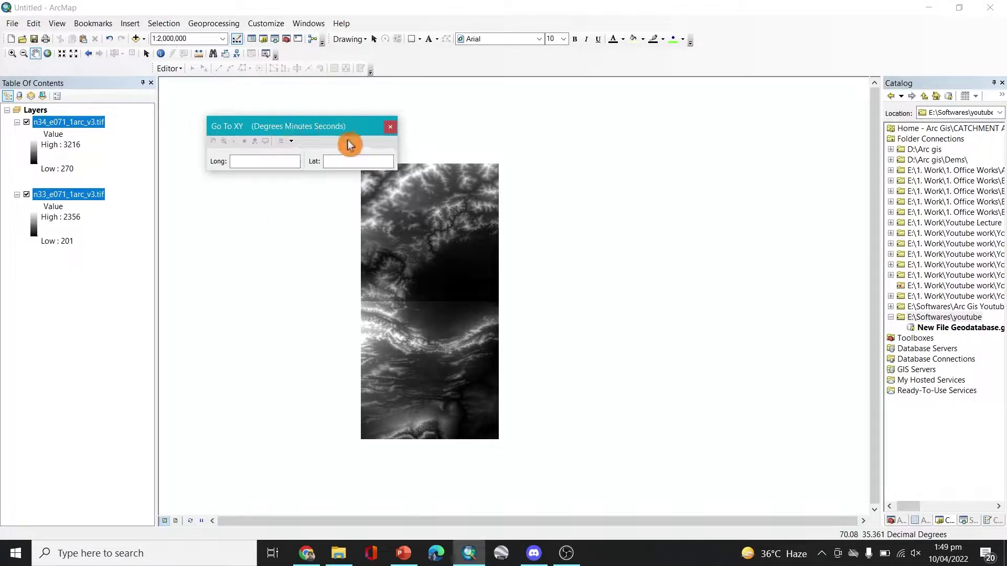
click(243, 162)
click(414, 563)
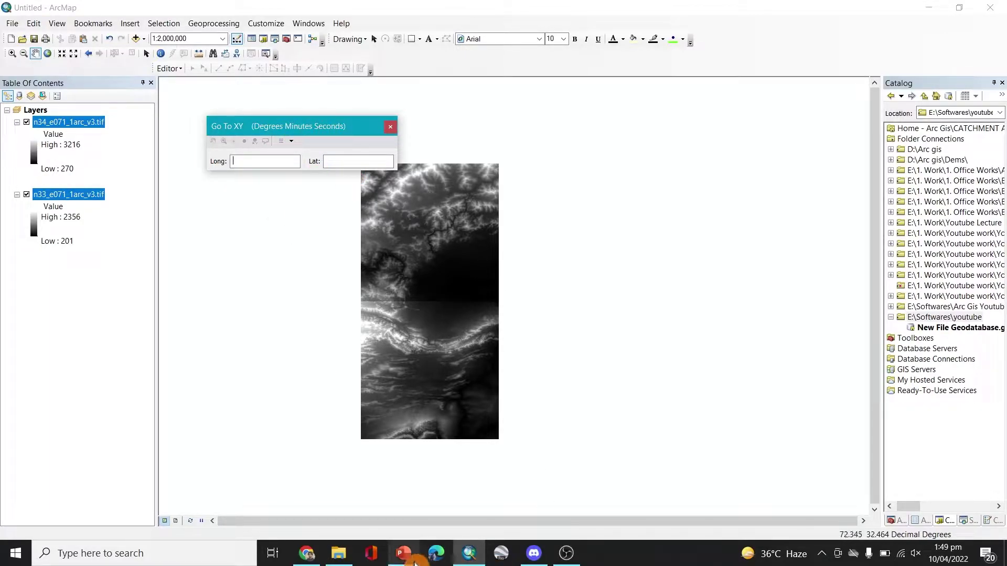
Paste longitude 71°19'13.53"E into Go To XY's Long field and copy latitude 33°58'29.33"N
drag(376, 269, 492, 256)
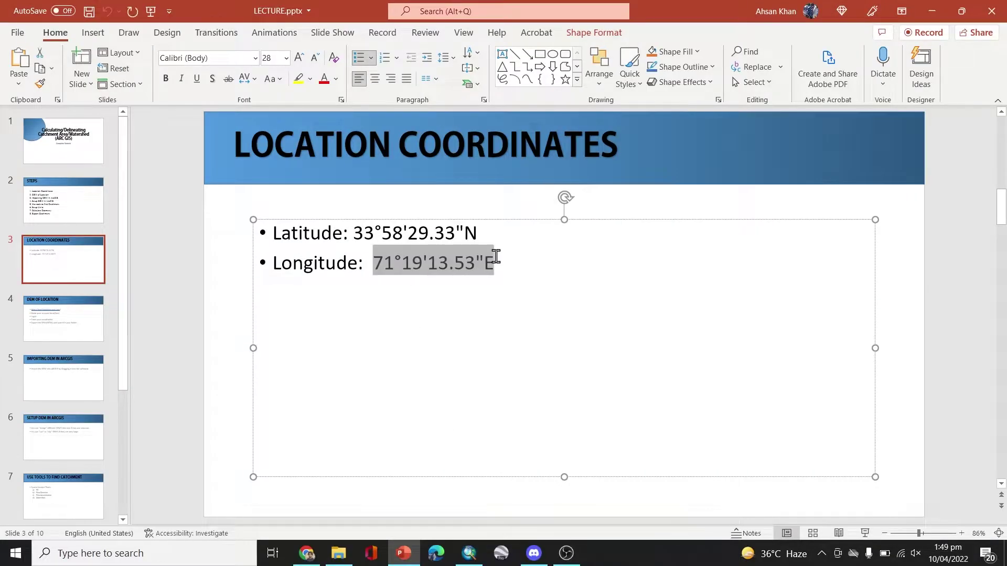
key(ctrl+c)
key(alt+Tab)
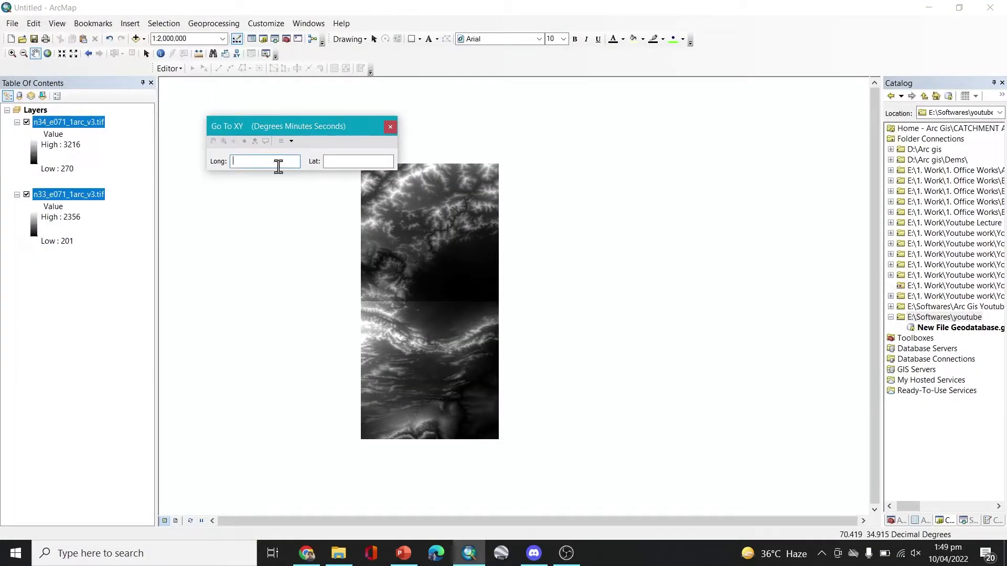
key(alt+Tab)
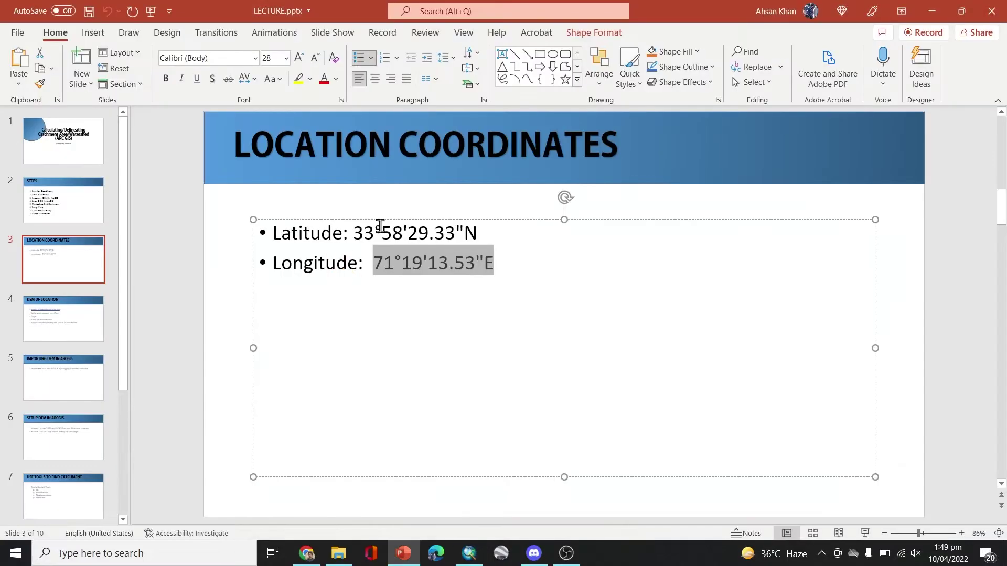
drag(353, 236, 471, 234)
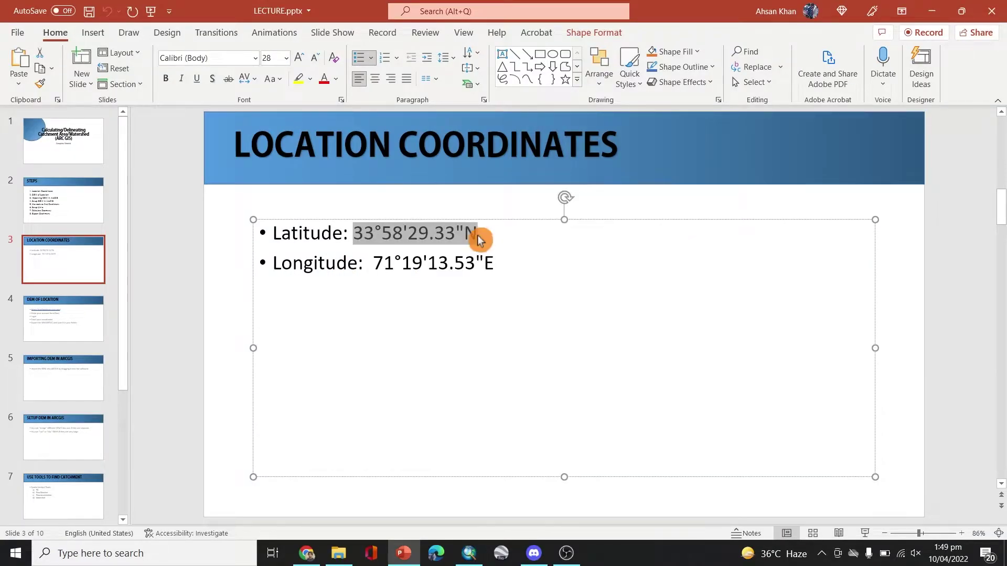
key(ctrl+c)
key(alt+Tab)
click(347, 162)
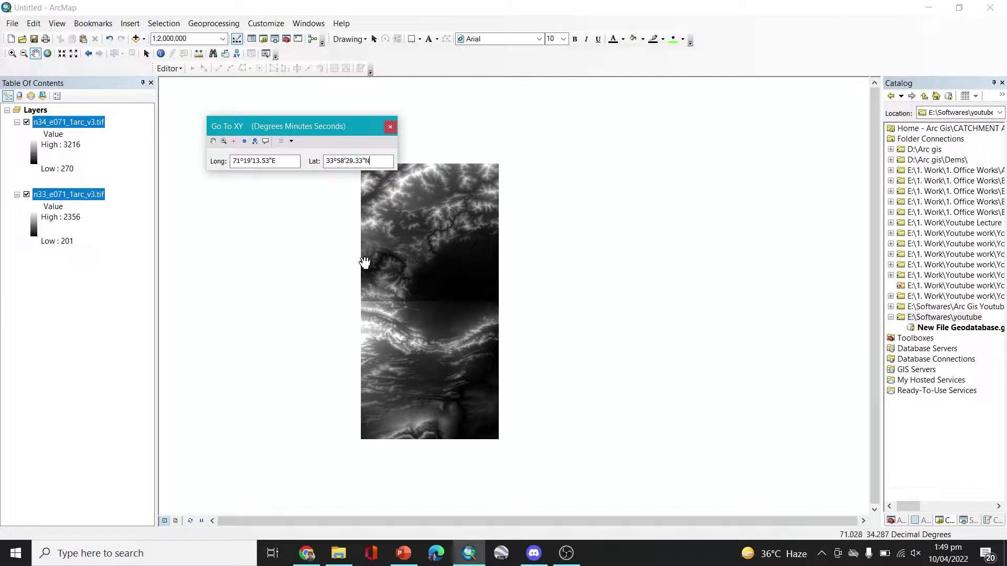
Flash and add a point at 71°19'13.53"E, 33°58'29.33"N, then close Go To XY
click(234, 151)
click(391, 126)
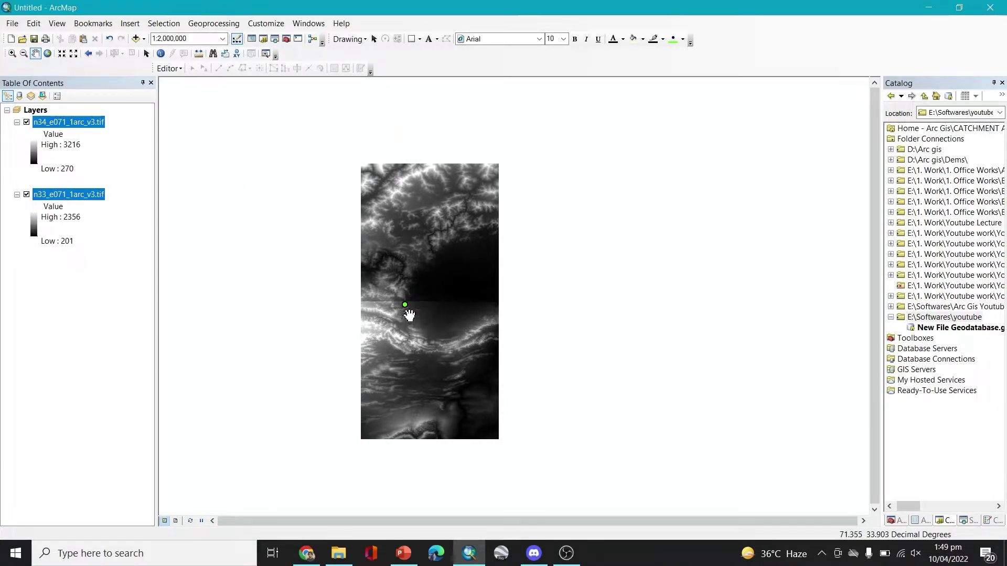
drag(433, 345, 533, 338)
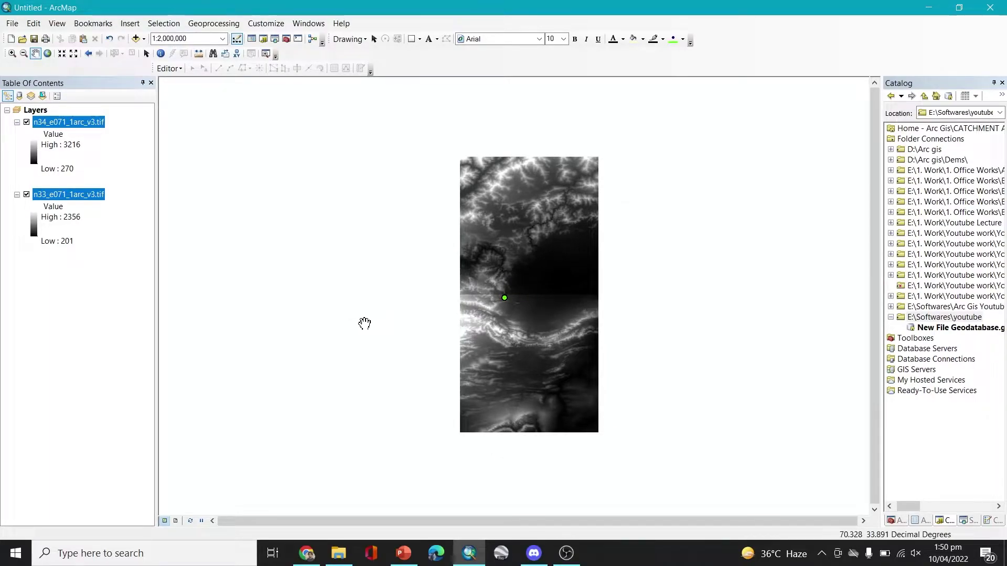
scroll(472, 318, up, 3)
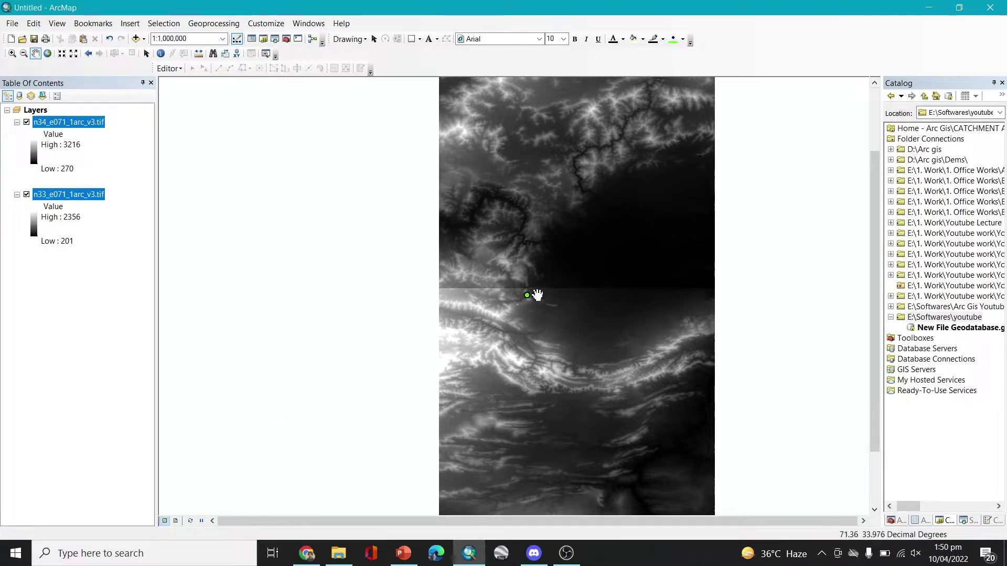
scroll(512, 294, up, 2)
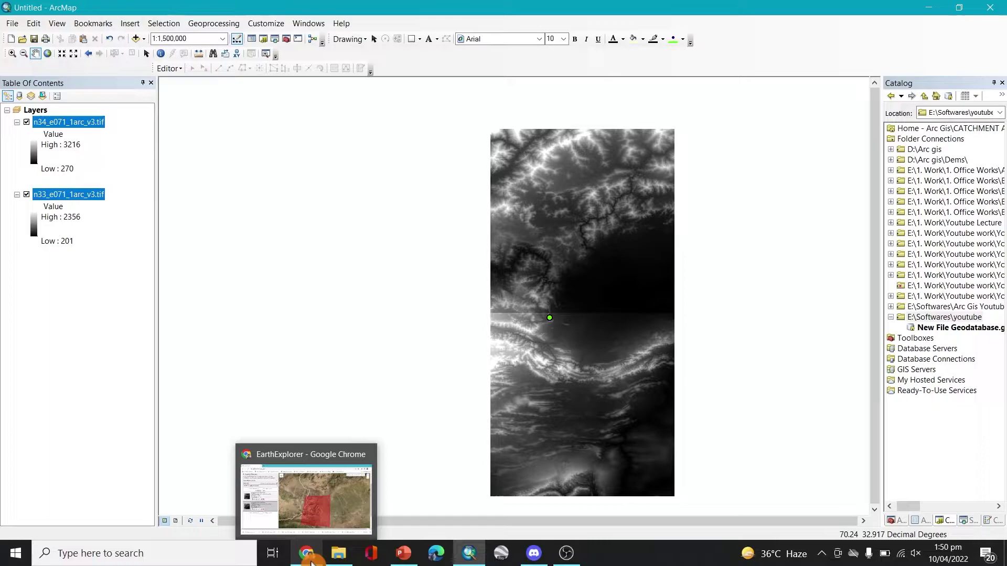
click(311, 560)
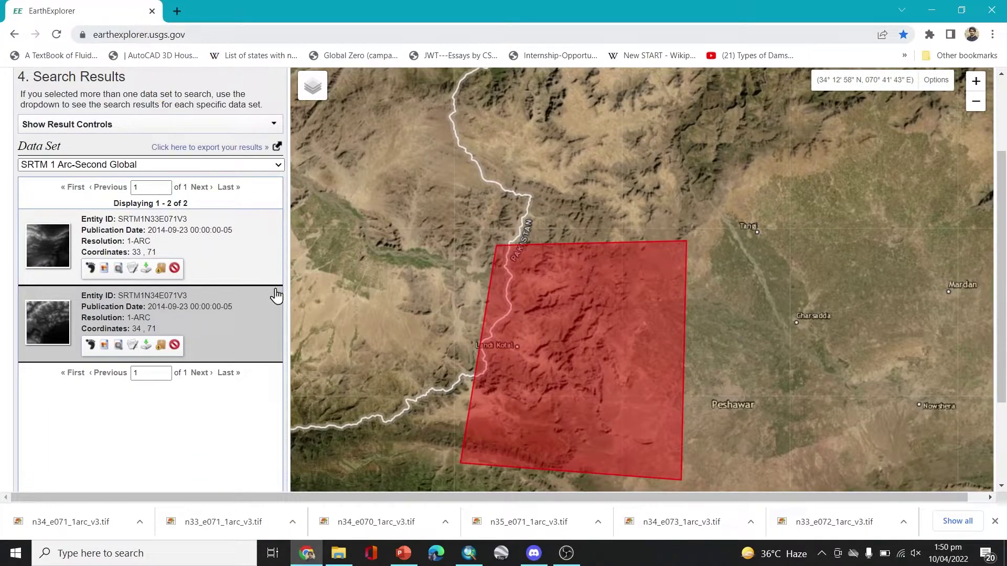
scroll(165, 431, up, 3)
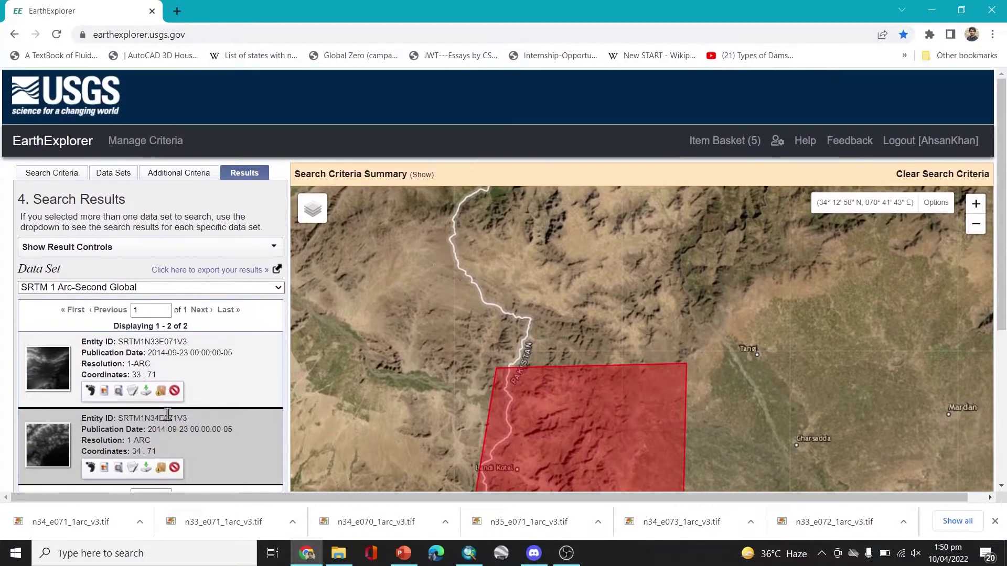
scroll(168, 414, down, 3)
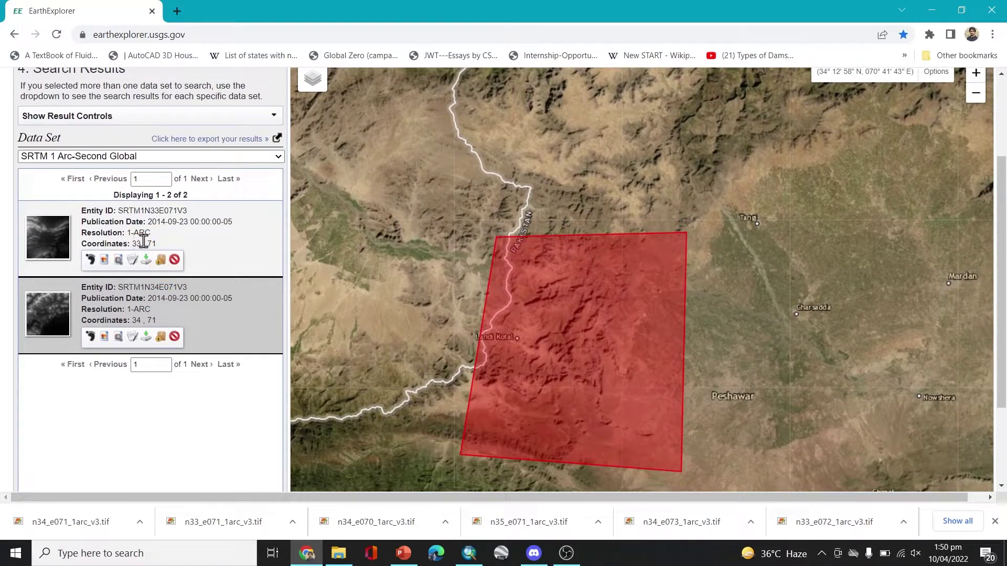
click(161, 333)
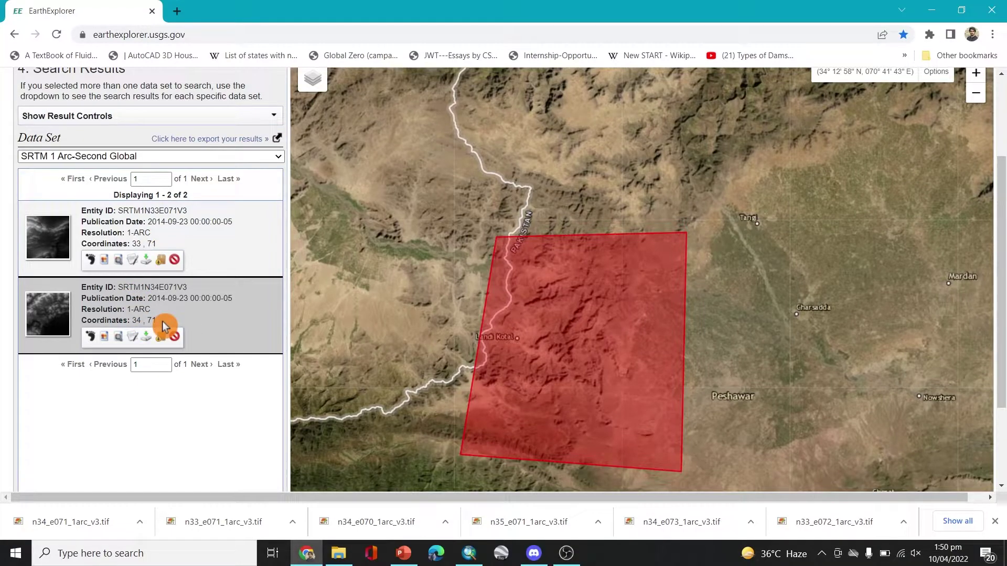
click(160, 260)
click(324, 522)
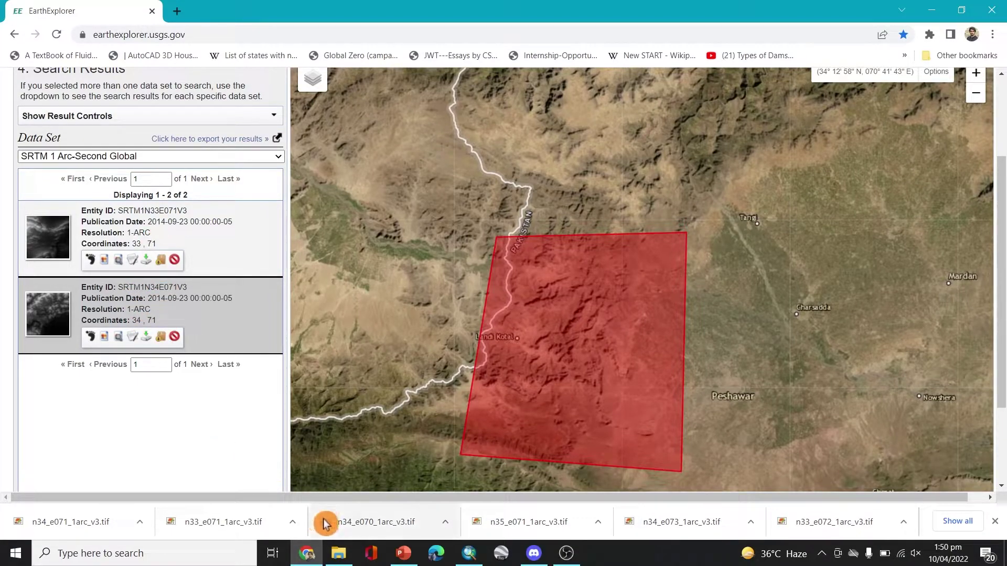
click(471, 560)
click(470, 461)
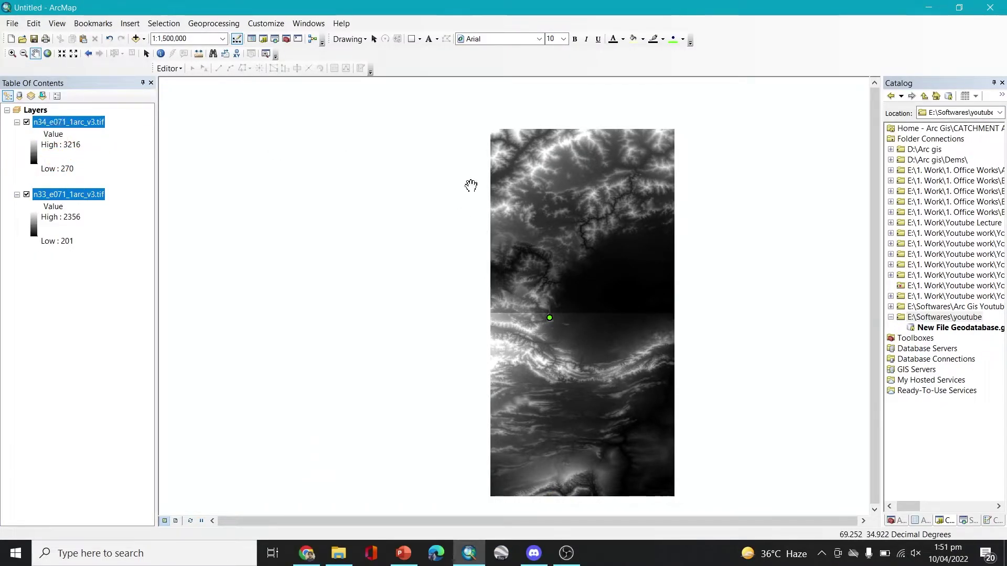
Toggle the n34_e071 and n33_e071 layers off and on to check alignment, leaving both visible
click(27, 123)
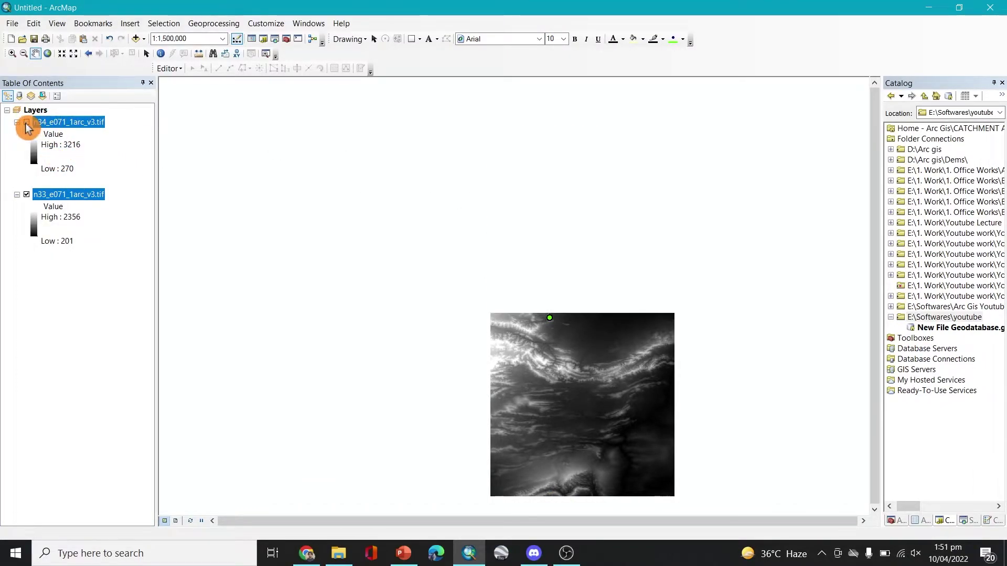
click(27, 123)
click(27, 124)
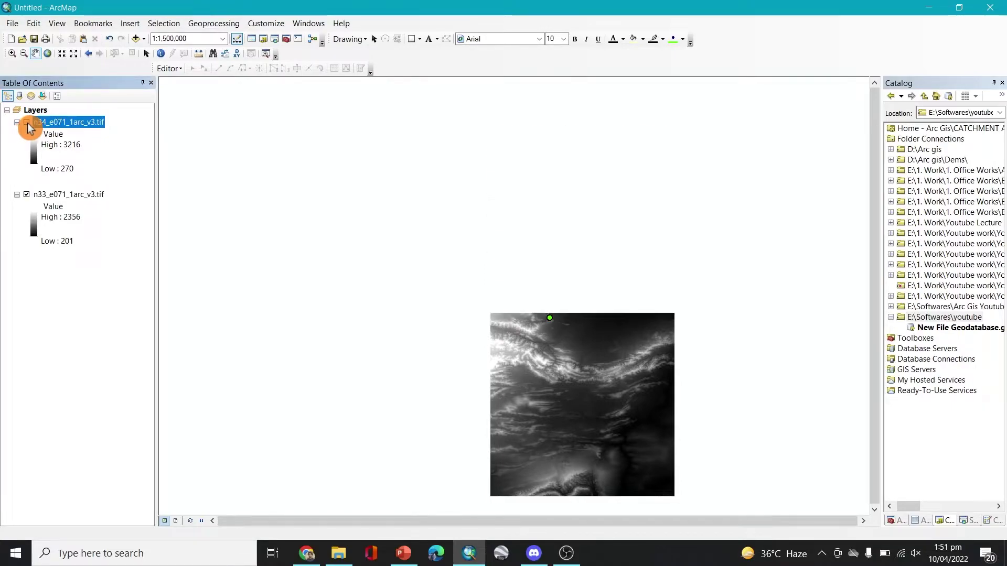
click(26, 123)
click(26, 123)
click(26, 123)
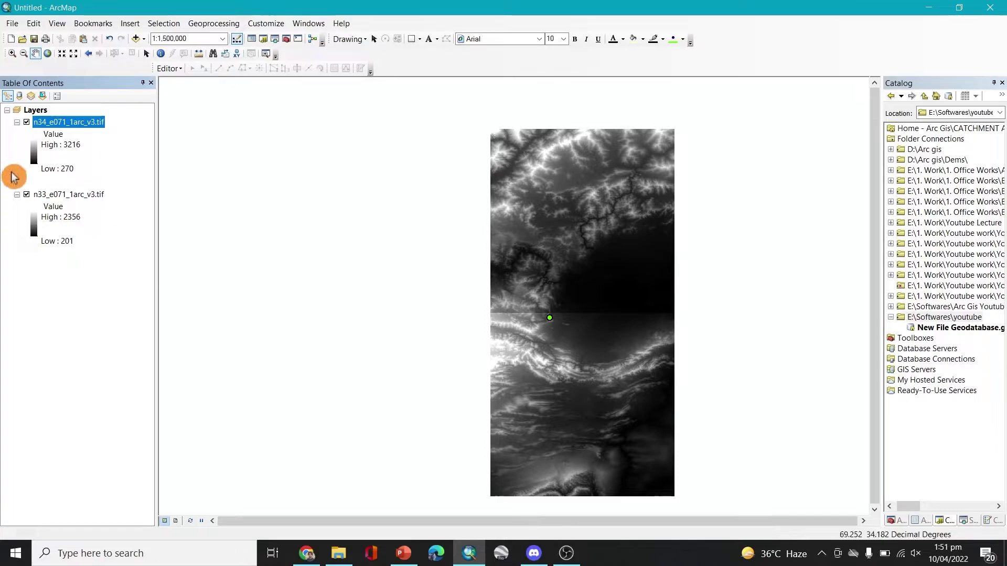
click(27, 195)
click(26, 195)
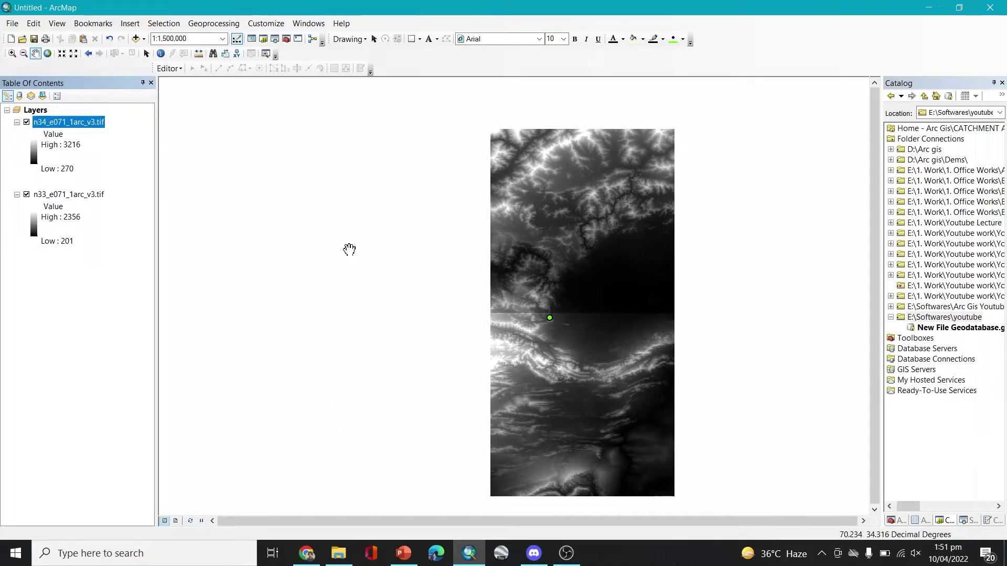
click(42, 125)
Return to EarthExplorer's Search Criteria showing the area polygon around Peshawar
click(305, 555)
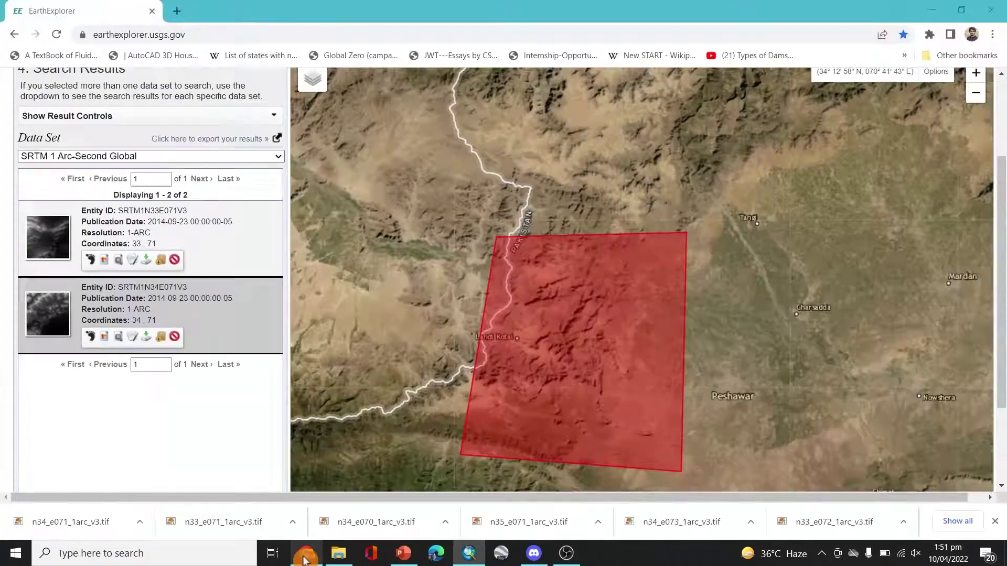
scroll(102, 357, down, 1)
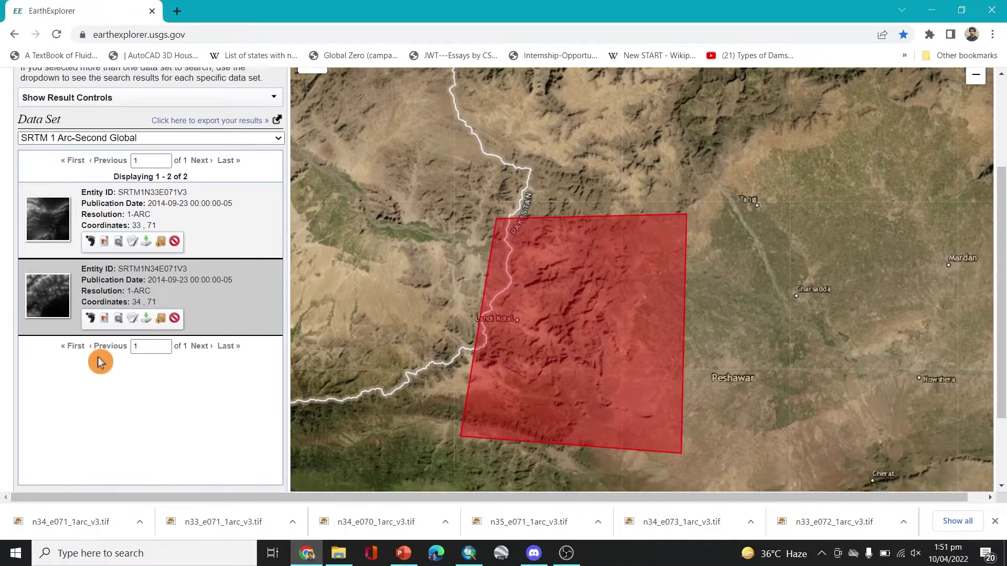
scroll(102, 362, down, 2)
scroll(127, 284, up, 5)
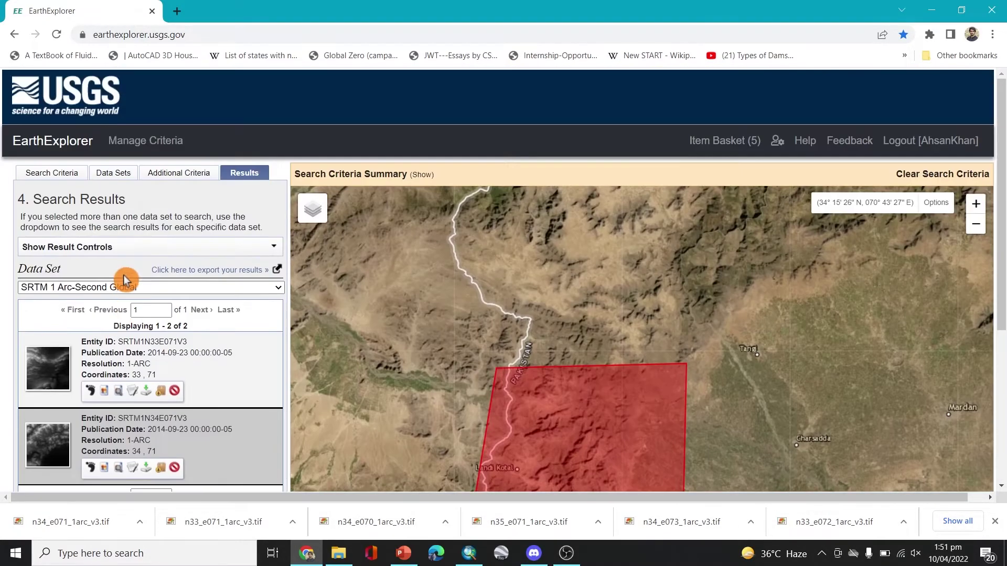
click(47, 173)
scroll(31, 236, down, 5)
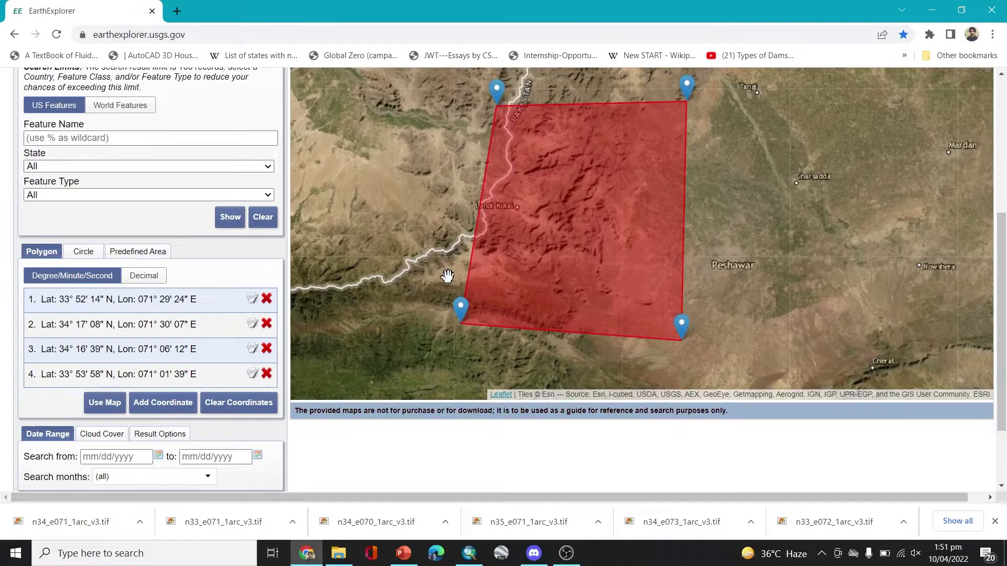
scroll(446, 275, up, 1)
scroll(454, 315, down, 1)
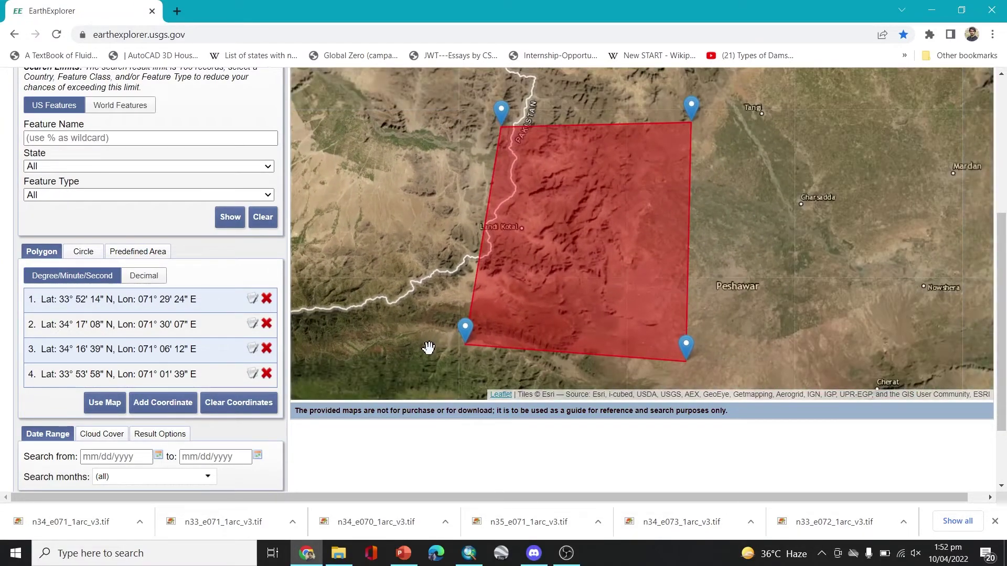
scroll(429, 347, down, 1)
Drag the polygon's corners outward so it covers the neighbouring tiles
drag(460, 238, 419, 190)
drag(562, 219, 603, 180)
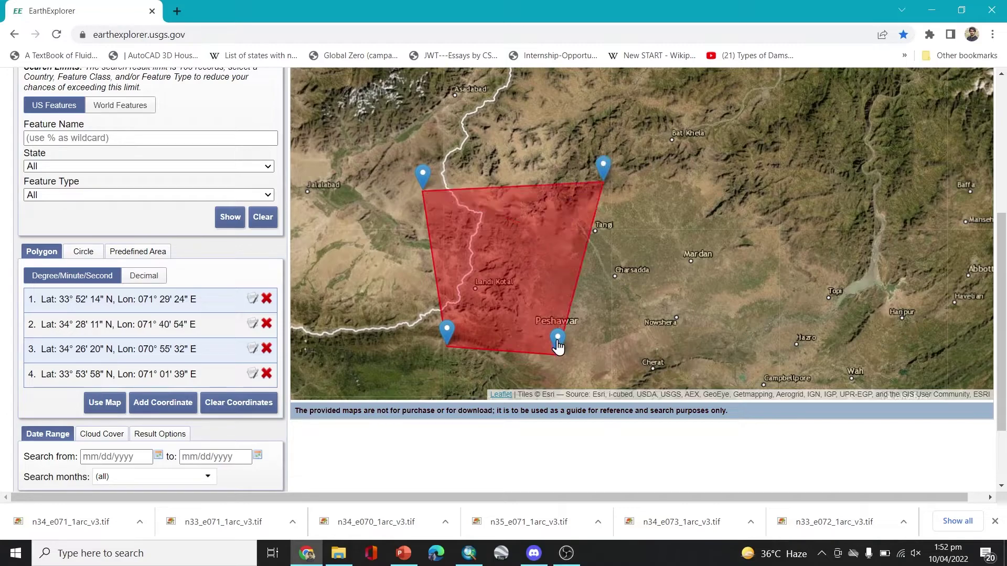
drag(558, 344, 624, 363)
drag(447, 335, 386, 372)
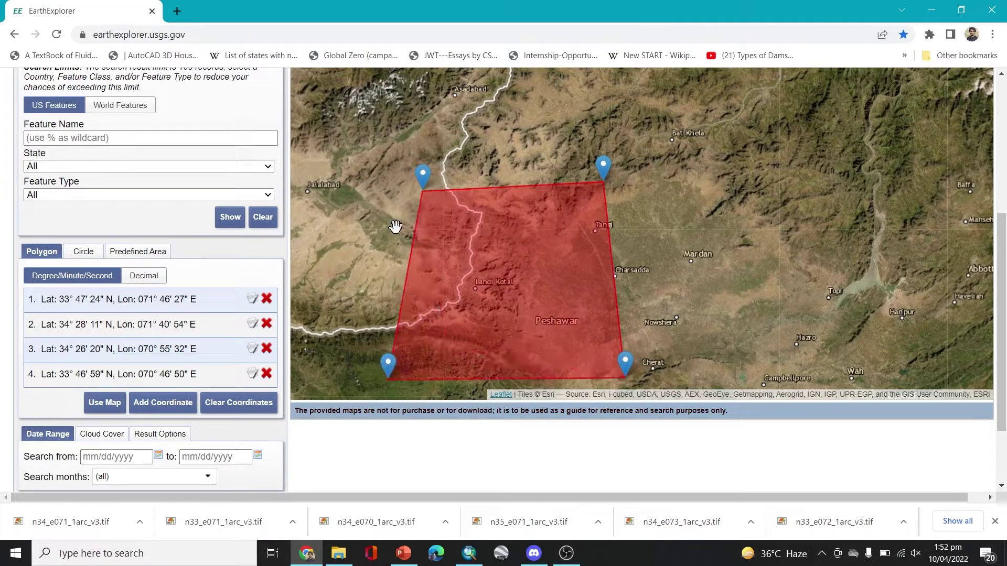
scroll(395, 226, down, 1)
drag(512, 288, 512, 313)
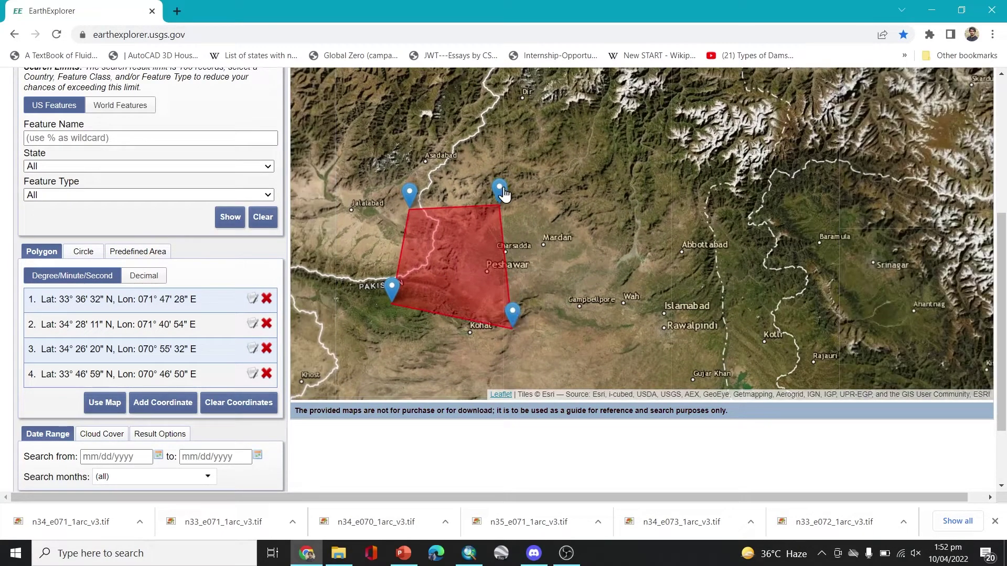
drag(503, 194, 551, 169)
drag(410, 194, 419, 154)
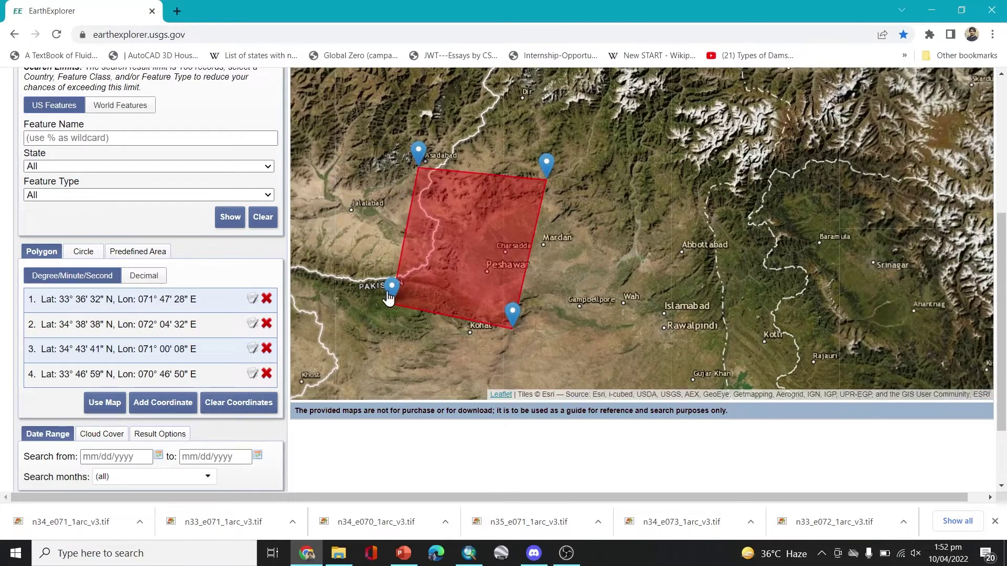
drag(388, 298, 379, 310)
drag(512, 316, 532, 314)
Go to Data Sets, keeping SRTM 1 Arc-Second Global checked
scroll(72, 411, down, 1)
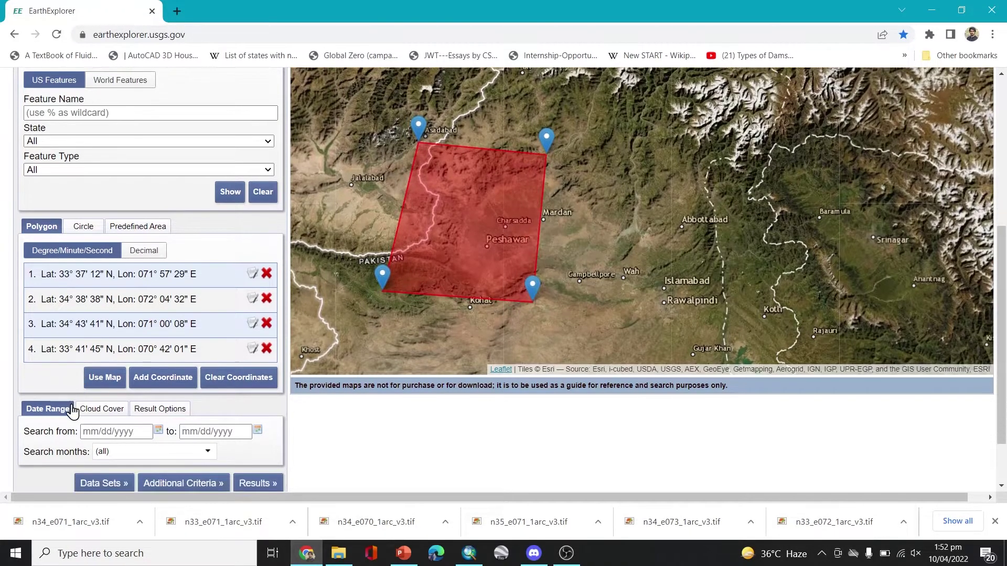
scroll(71, 412, down, 3)
click(100, 411)
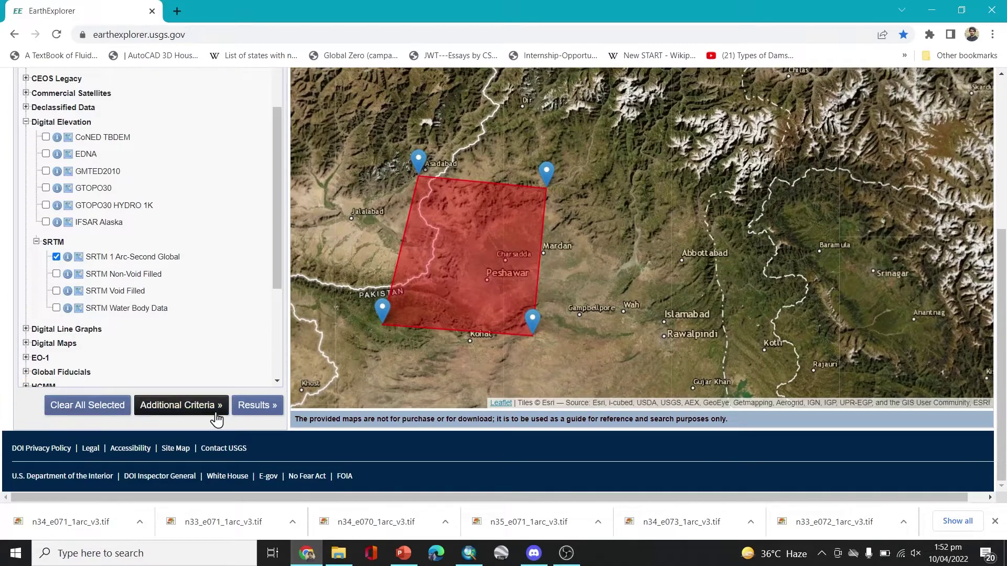
Run the search and review the six matching SRTM tiles in Results
click(258, 405)
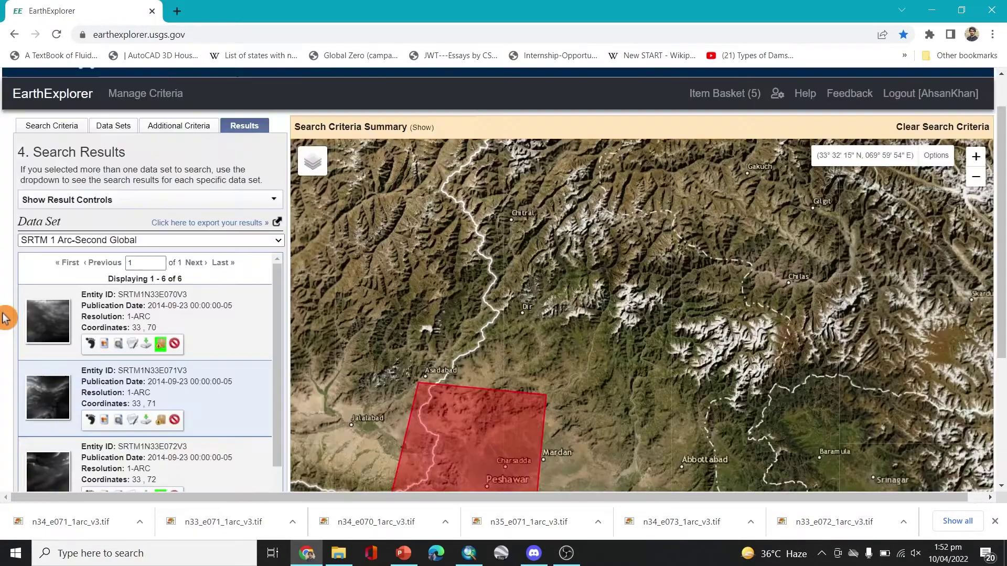
scroll(6, 318, down, 3)
scroll(146, 195, down, 2)
scroll(141, 236, up, 4)
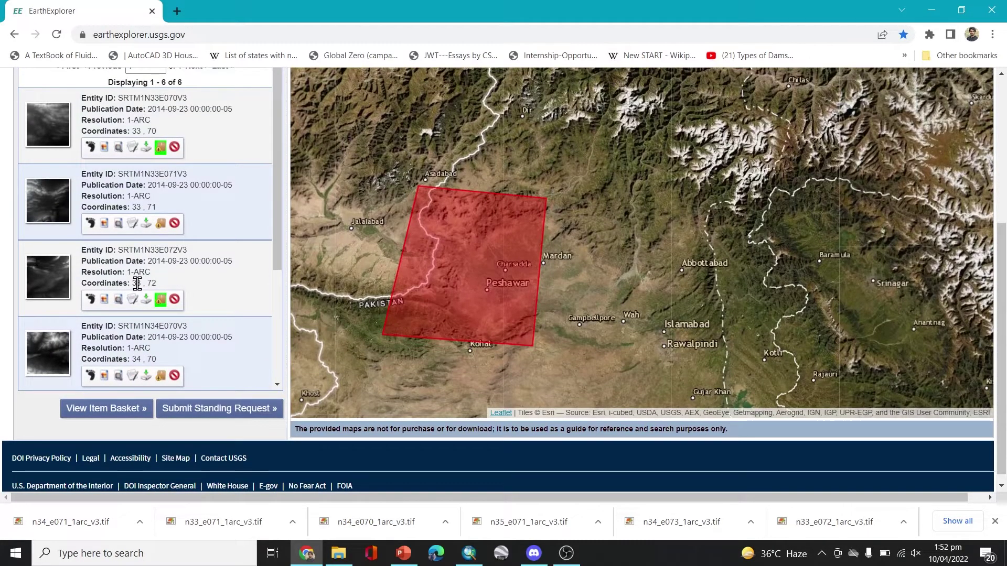
scroll(126, 263, up, 1)
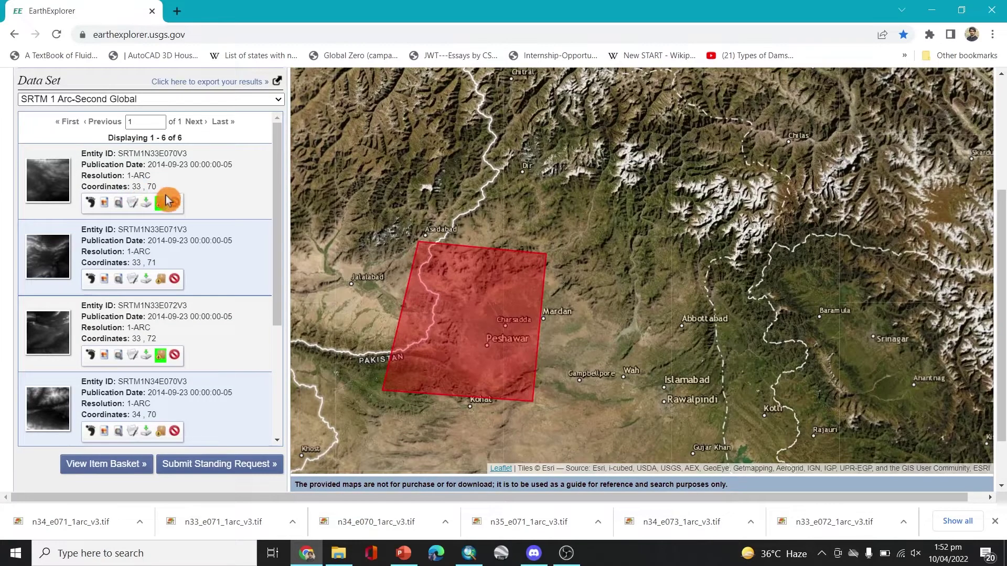
scroll(143, 216, down, 3)
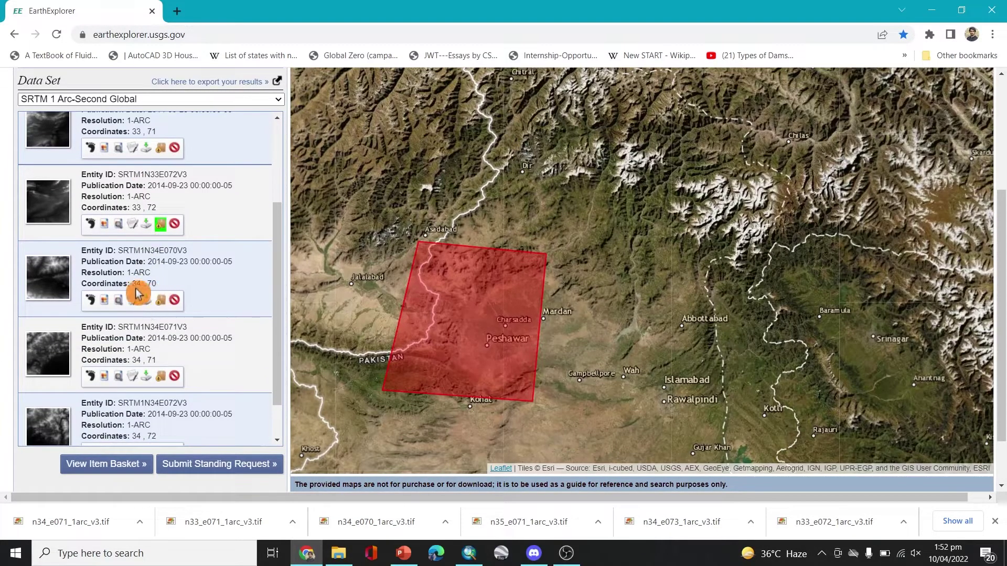
scroll(199, 247, up, 3)
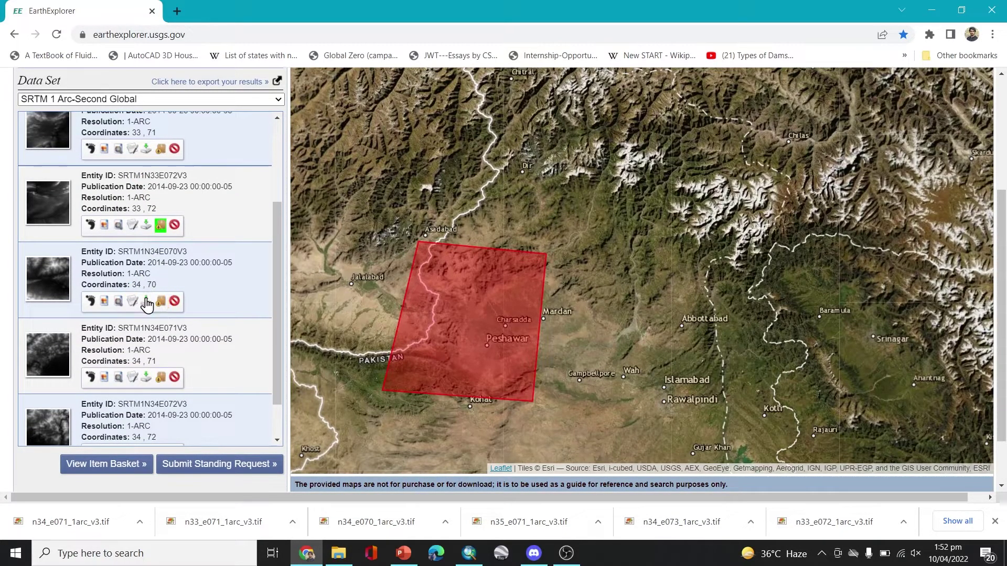
click(202, 243)
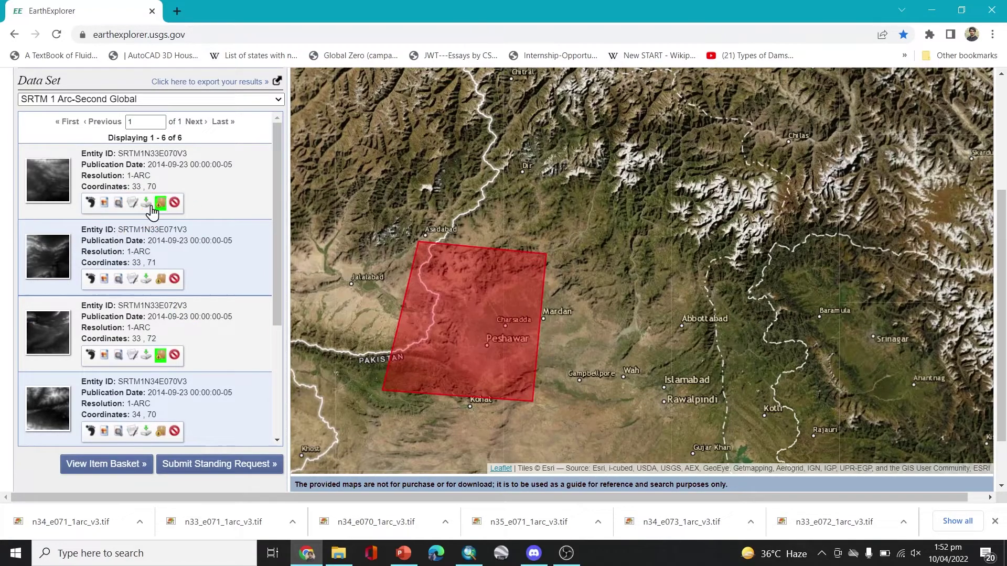
Download tile N33E070V3 as GeoTIFF, saving n33_e070_1arc_v3.tif into the SRTM folder
click(163, 216)
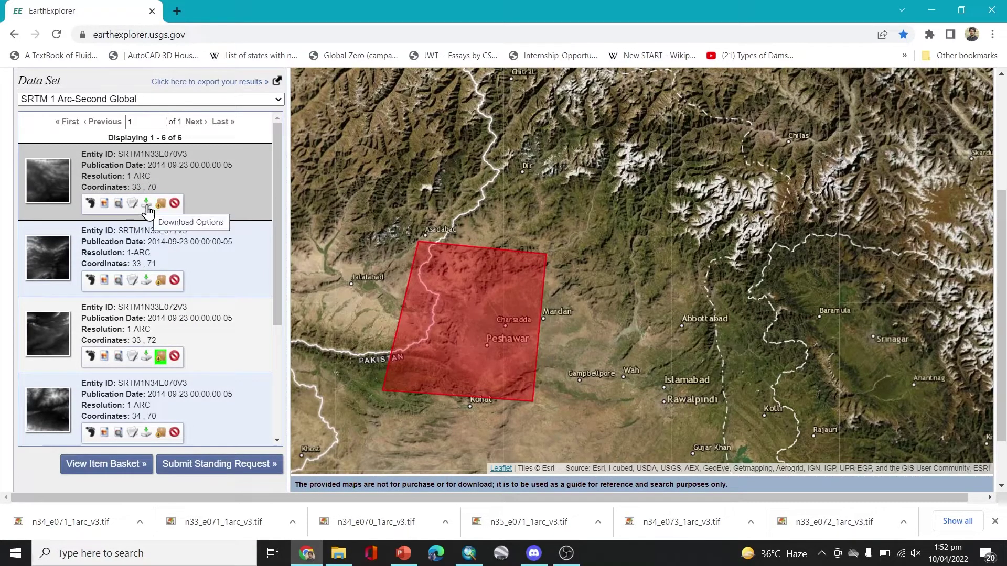
click(145, 208)
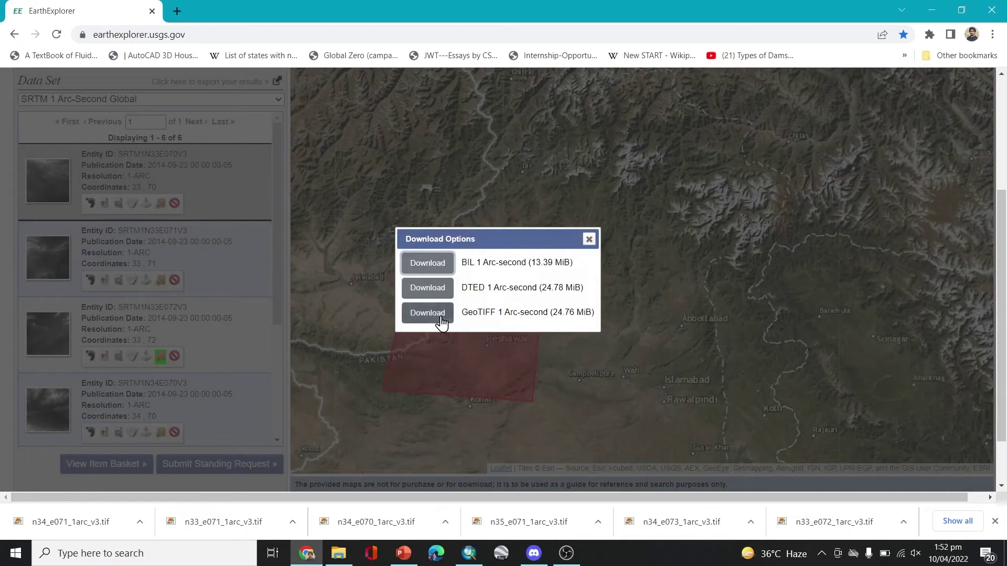
click(427, 313)
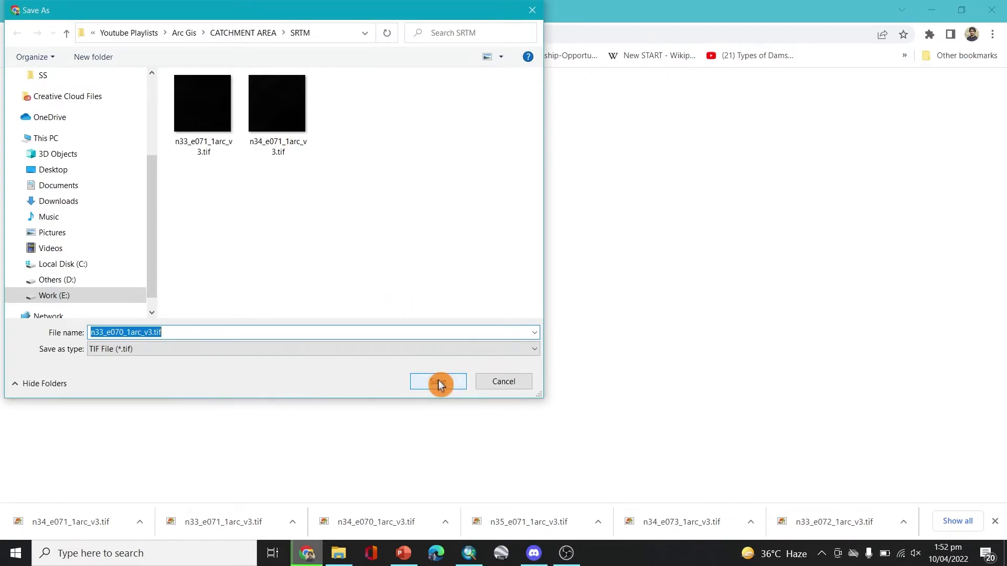
click(439, 382)
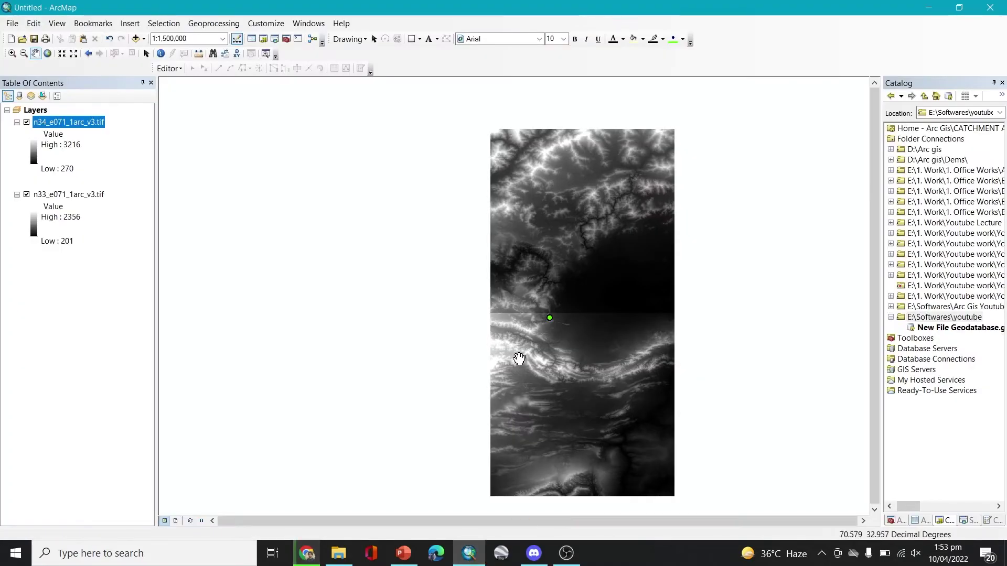
Zoom the ArcMap map out to about 1:2,000,000 around the two tiles and study point
scroll(360, 184, down, 1)
scroll(366, 233, up, 2)
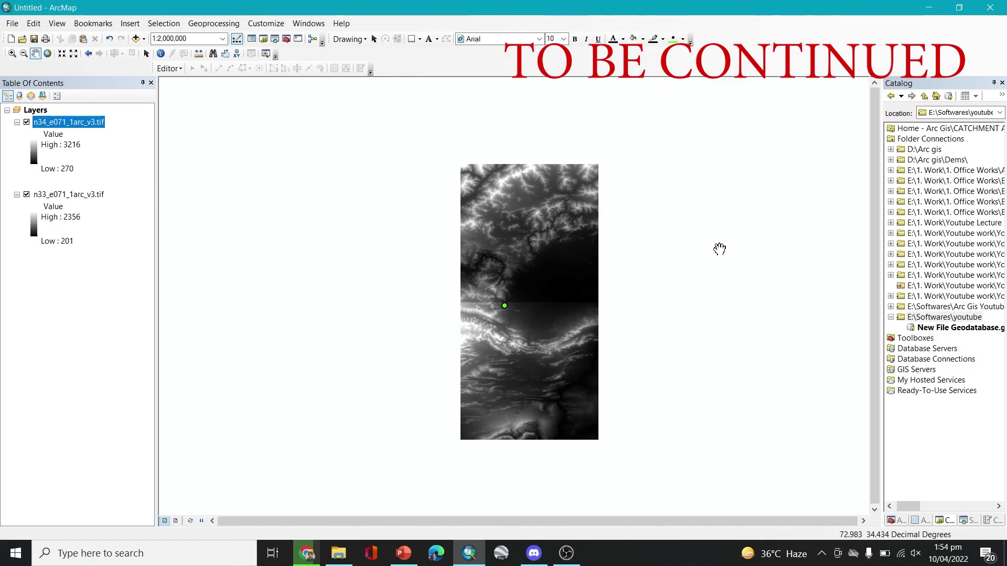
click(135, 317)
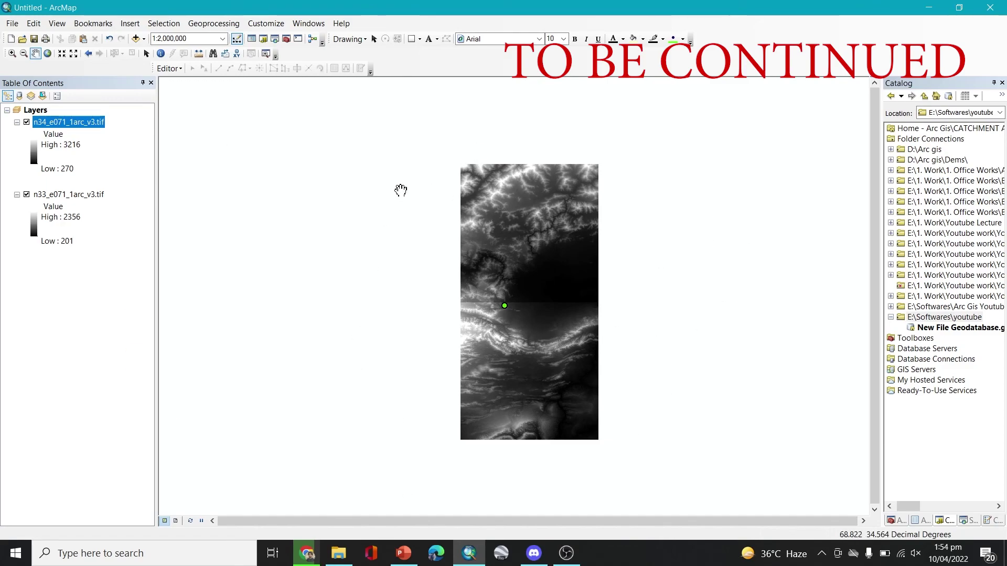